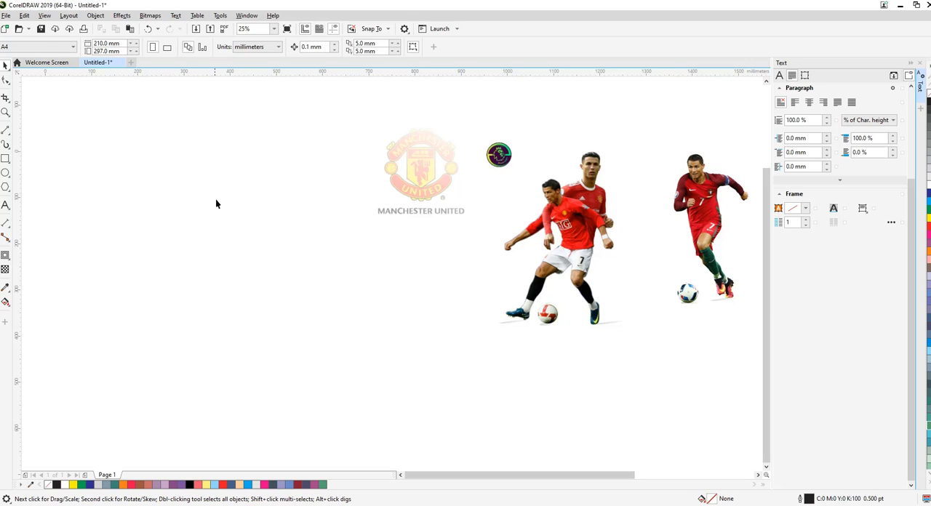
{"action": "left_click", "coordinate": [436, 180]}
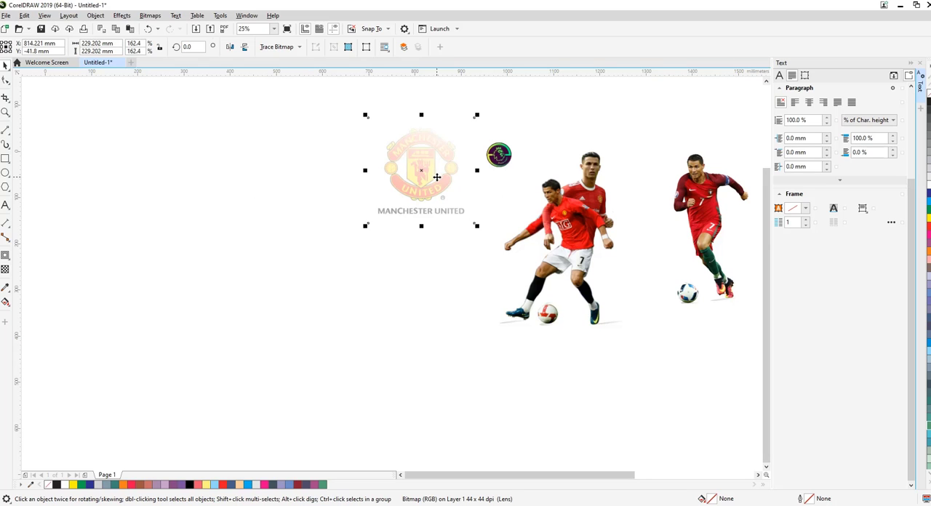
{"action": "right_click", "coordinate": [434, 178]}
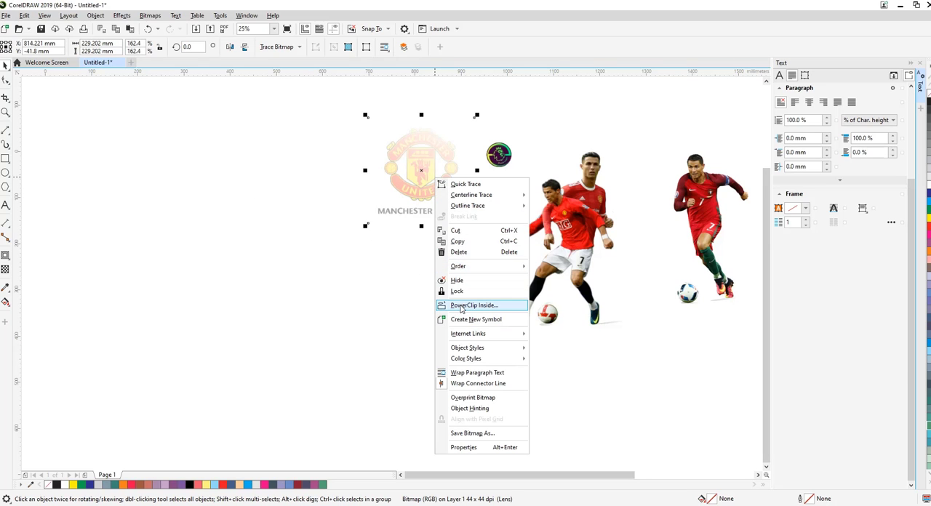
{"action": "left_click", "coordinate": [395, 227]}
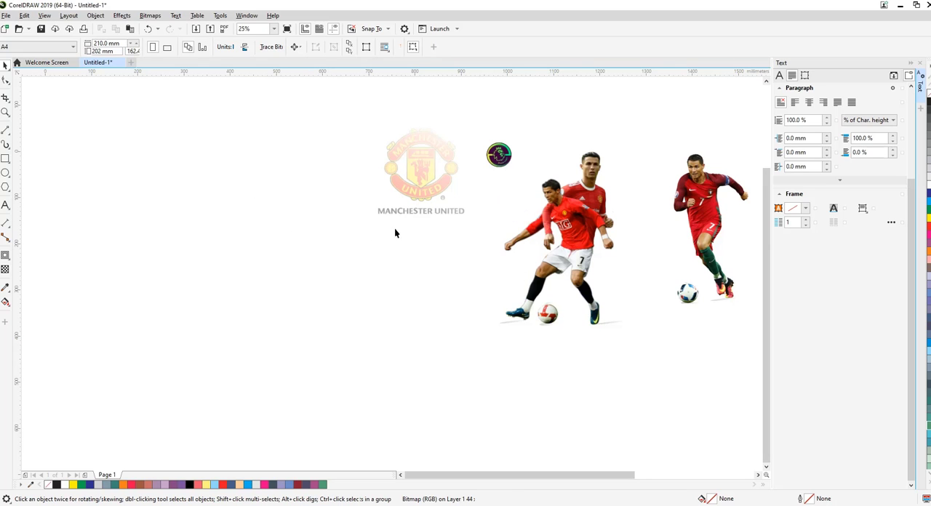
{"action": "left_click", "coordinate": [413, 175]}
{"action": "left_click", "coordinate": [497, 155]}
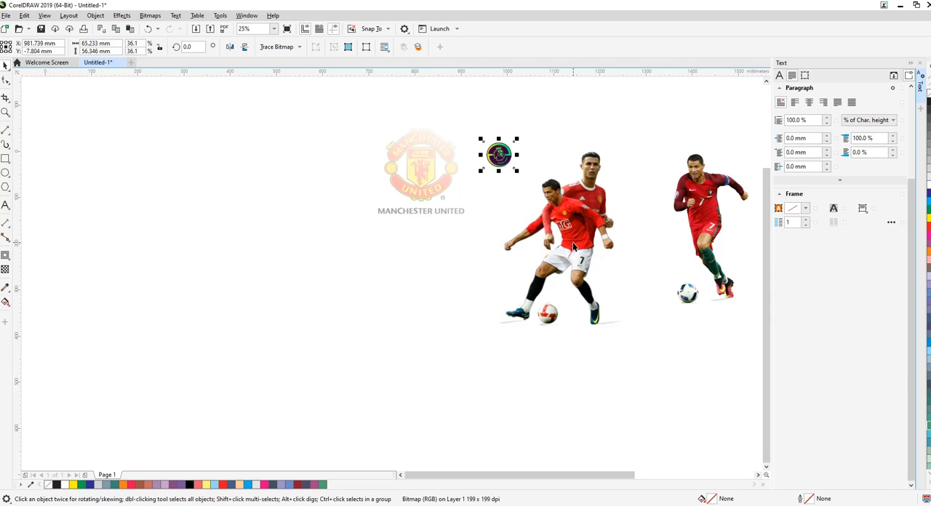
{"action": "left_click", "coordinate": [710, 203]}
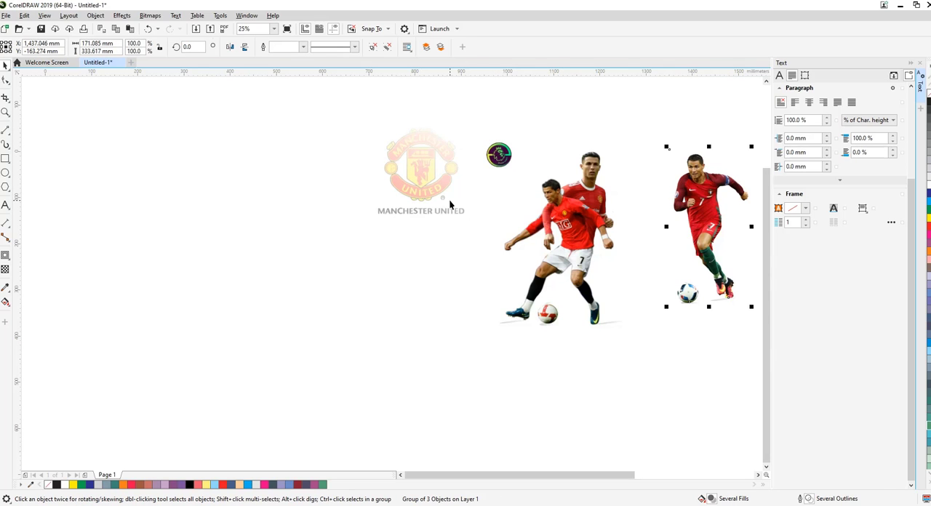
{"action": "left_click", "coordinate": [422, 175]}
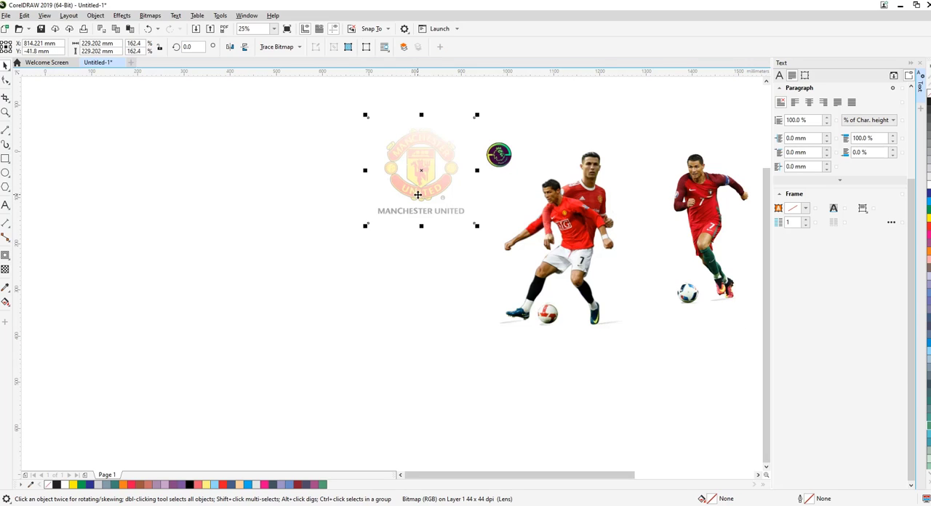
{"action": "left_click", "coordinate": [499, 156]}
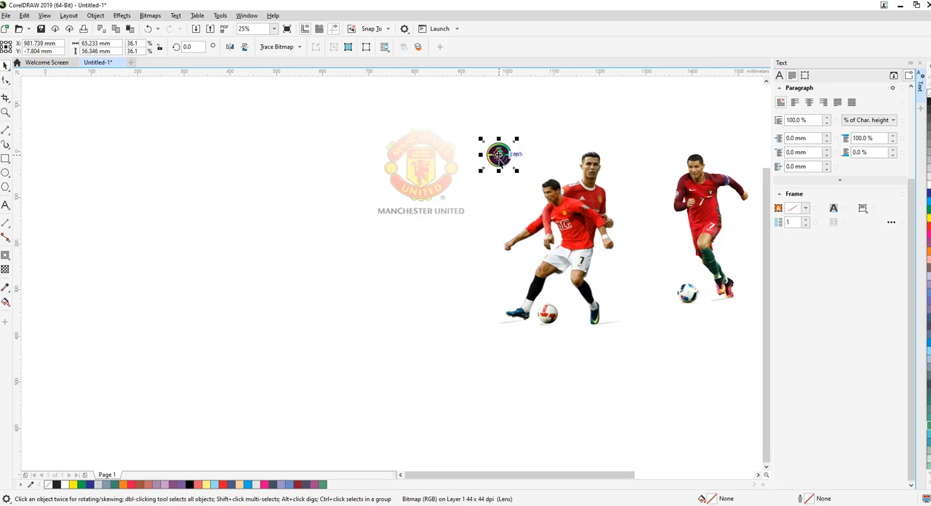
{"action": "left_click", "coordinate": [500, 168]}
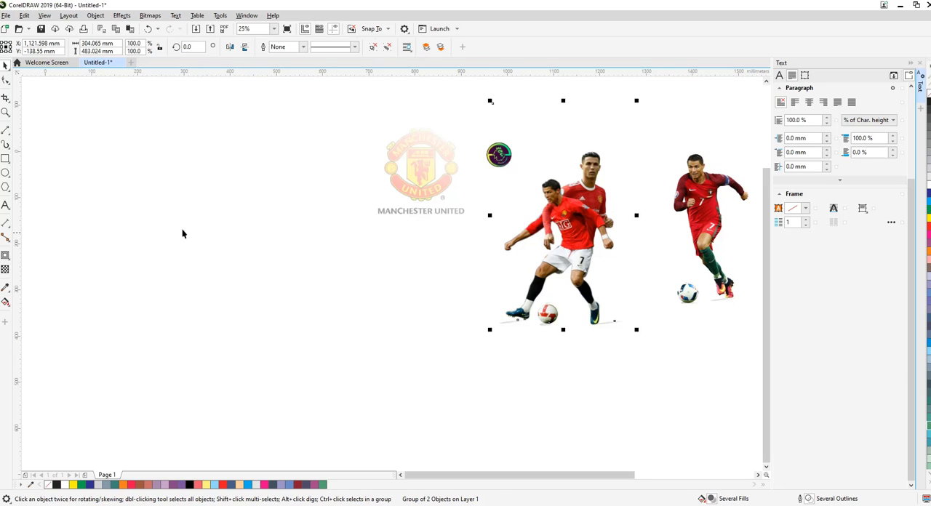
Draw a rectangle about 845 mm by 542 mm and give it a horizontal linear fountain fill from red to black
{"action": "left_click", "coordinate": [5, 159]}
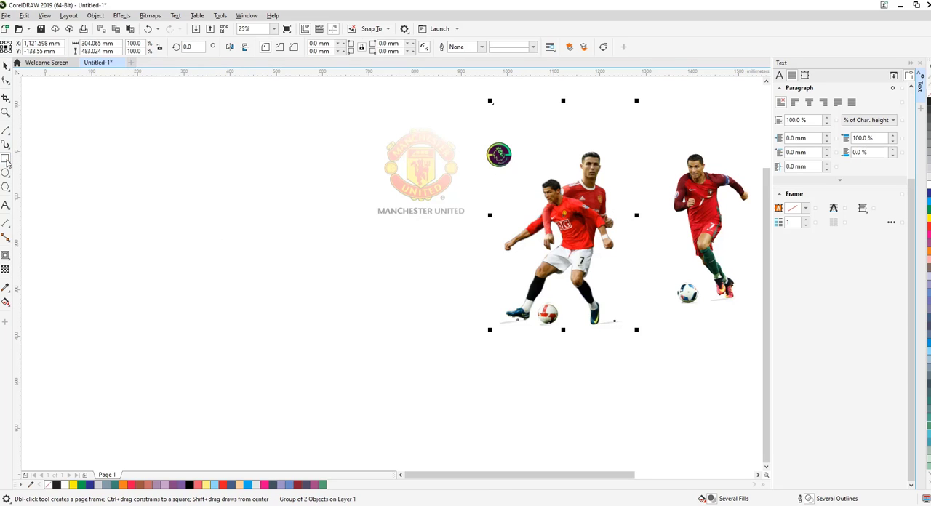
{"action": "mouse_move", "coordinate": [99, 172]}
{"action": "left_mouse_down"}
{"action": "mouse_move", "coordinate": [149, 218]}
{"action": "mouse_move", "coordinate": [490, 377]}
{"action": "mouse_move", "coordinate": [493, 397]}
{"action": "left_mouse_up"}
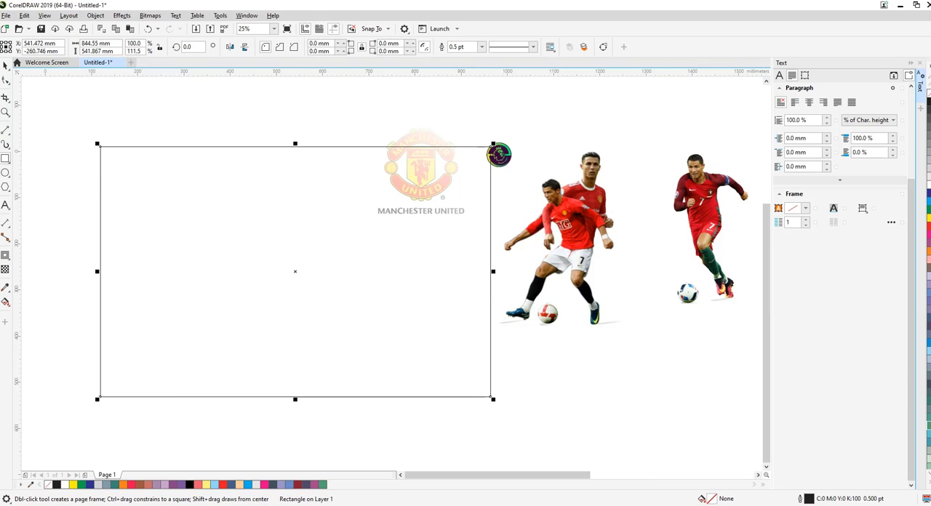
{"action": "left_click", "coordinate": [5, 302]}
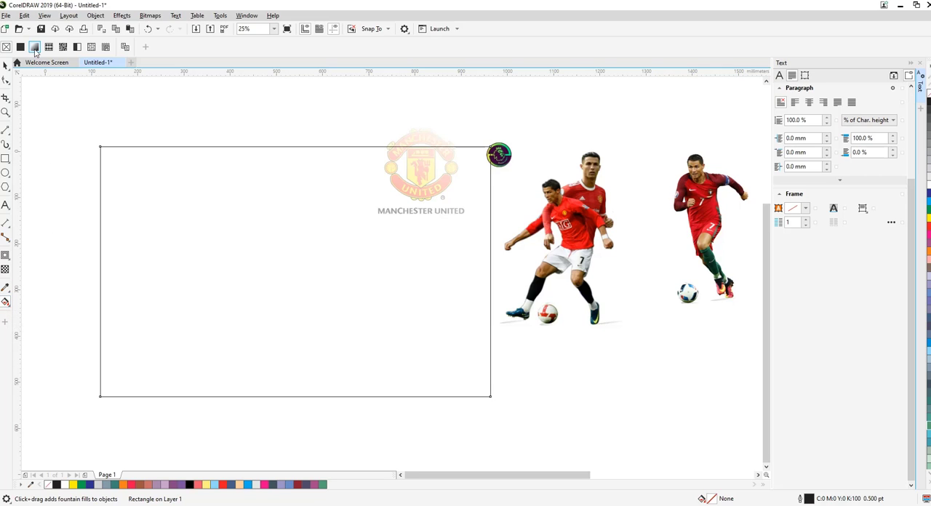
{"action": "left_click", "coordinate": [35, 47]}
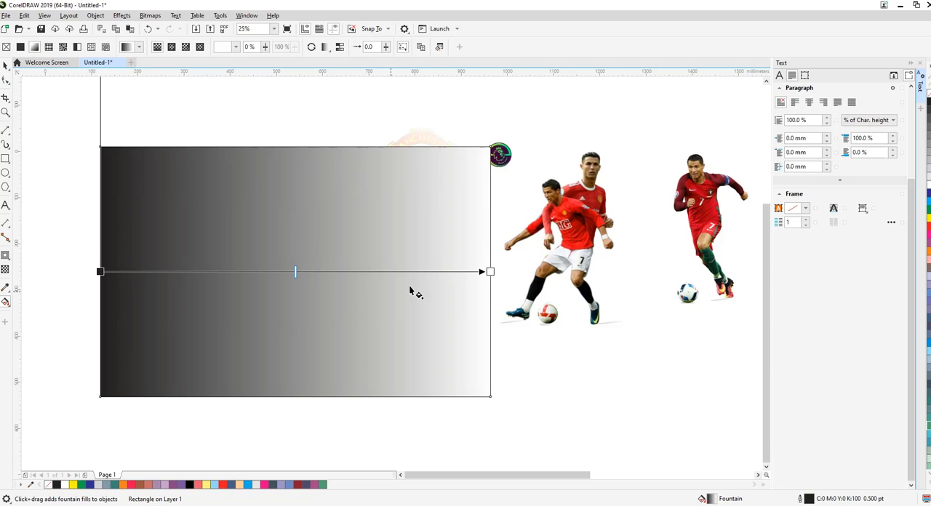
{"action": "left_click", "coordinate": [99, 271]}
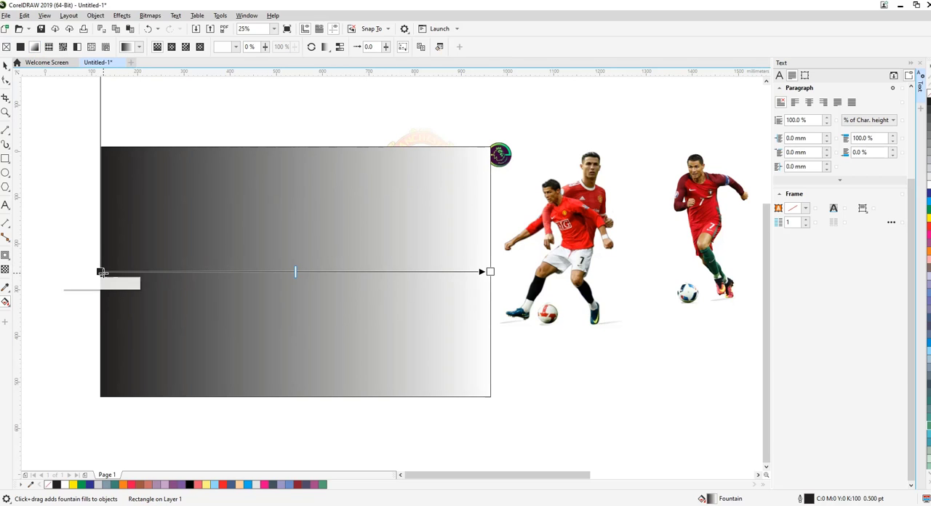
{"action": "left_click", "coordinate": [83, 283]}
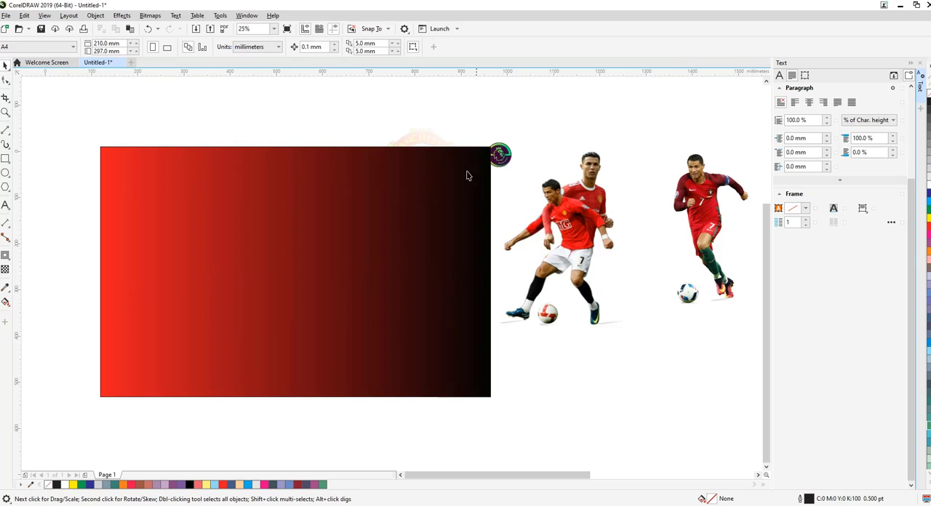
Shift the gradient rectangle slightly to the left and place it behind the Manchester United crest
{"action": "left_click", "coordinate": [443, 181]}
{"action": "left_click_drag", "start_coordinate": [432, 204], "coordinate": [417, 200]}
{"action": "right_click", "coordinate": [364, 205]}
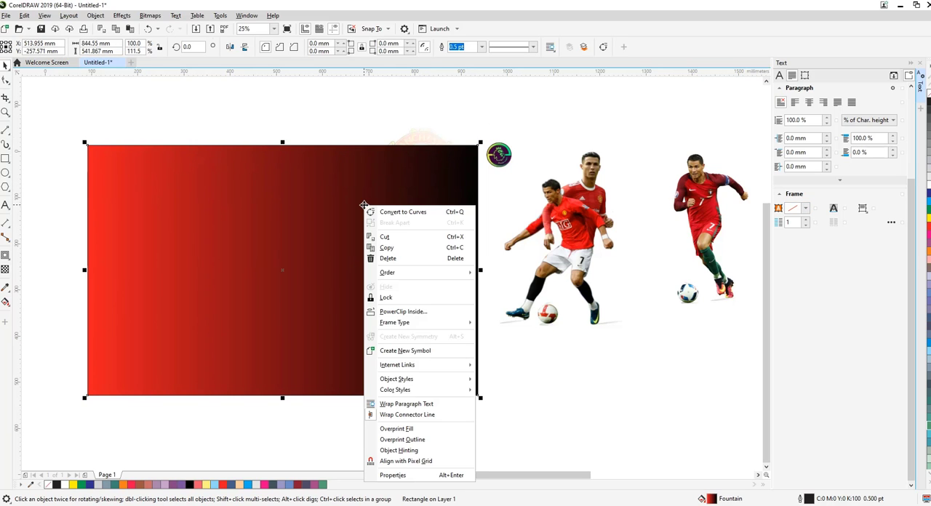
{"action": "left_click", "coordinate": [502, 297]}
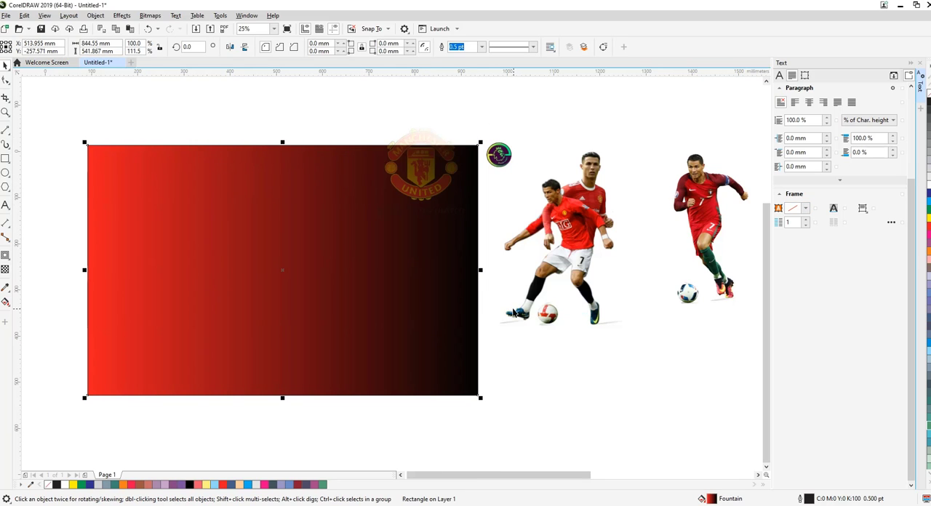
Move the Manchester United crest onto the gradient rectangle, enlarge it to about 442 mm and place it near the rectangle's centre
{"action": "left_click", "coordinate": [420, 184]}
{"action": "left_click_drag", "start_coordinate": [421, 184], "coordinate": [266, 288]}
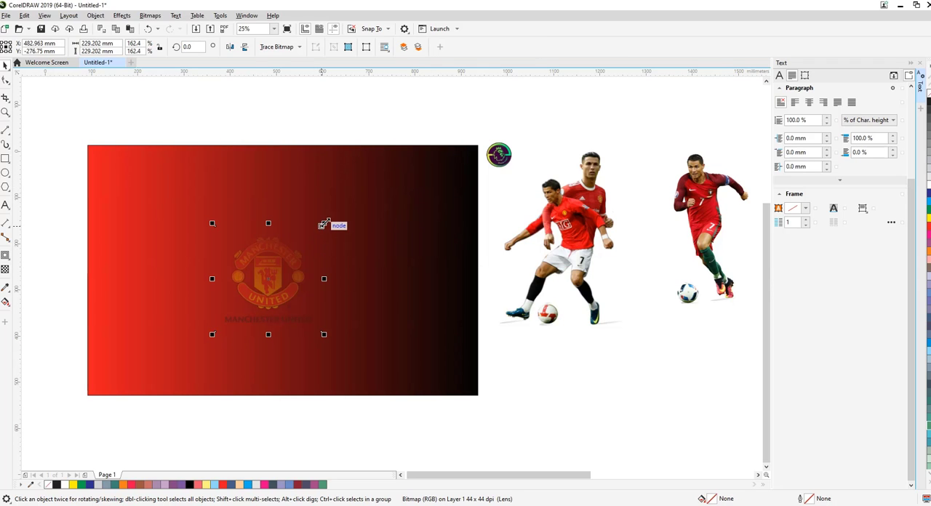
{"action": "left_click_drag", "start_coordinate": [323, 218], "coordinate": [424, 127]}
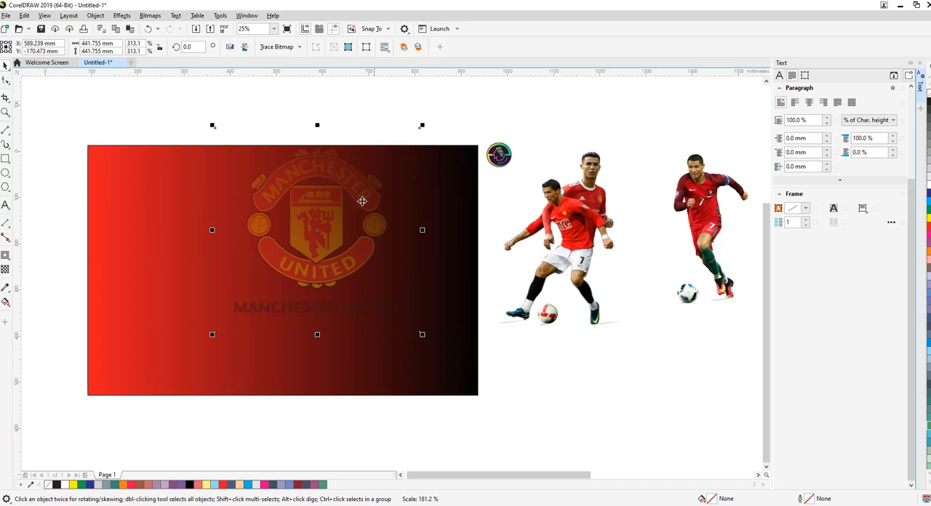
{"action": "left_click_drag", "start_coordinate": [303, 267], "coordinate": [264, 305]}
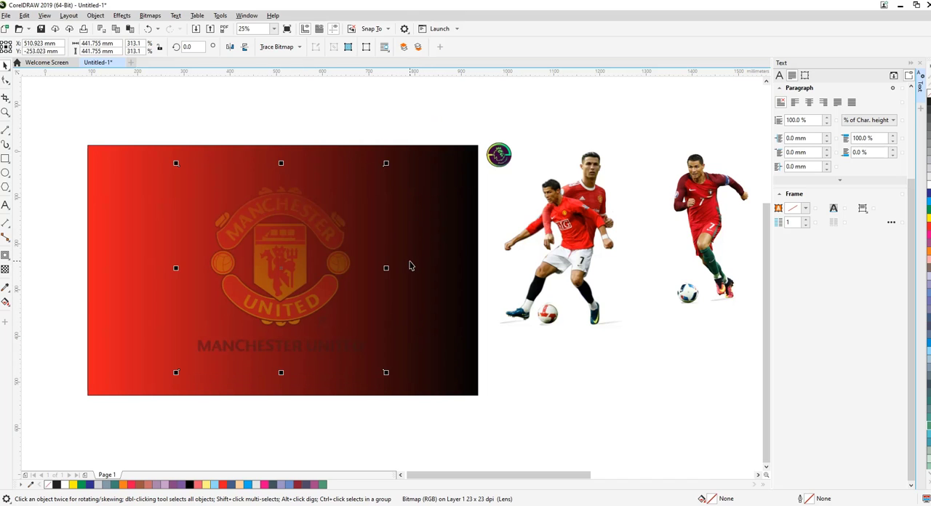
Set the lower node of the crest's fountain transparency to 53
{"action": "left_click", "coordinate": [5, 270]}
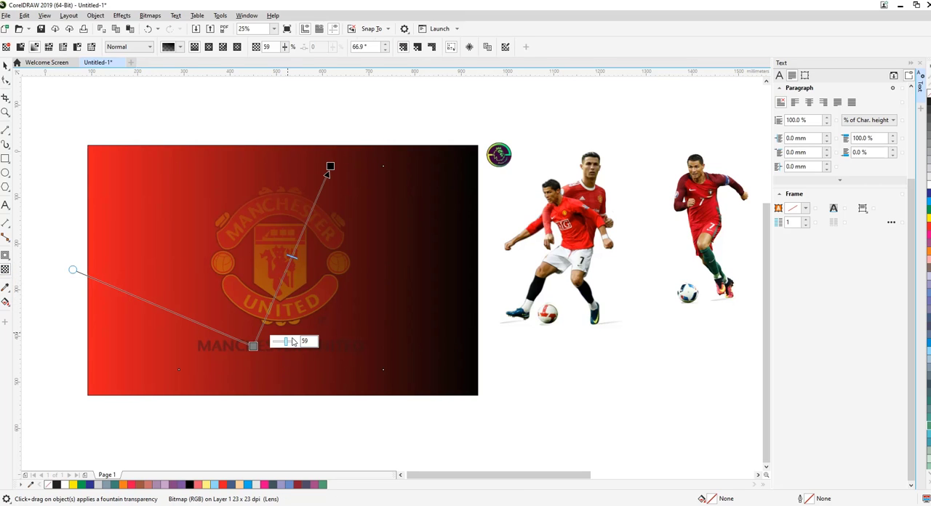
{"action": "mouse_move", "coordinate": [285, 342]}
{"action": "left_mouse_down"}
{"action": "mouse_move", "coordinate": [294, 345]}
{"action": "mouse_move", "coordinate": [284, 342]}
{"action": "left_mouse_up"}
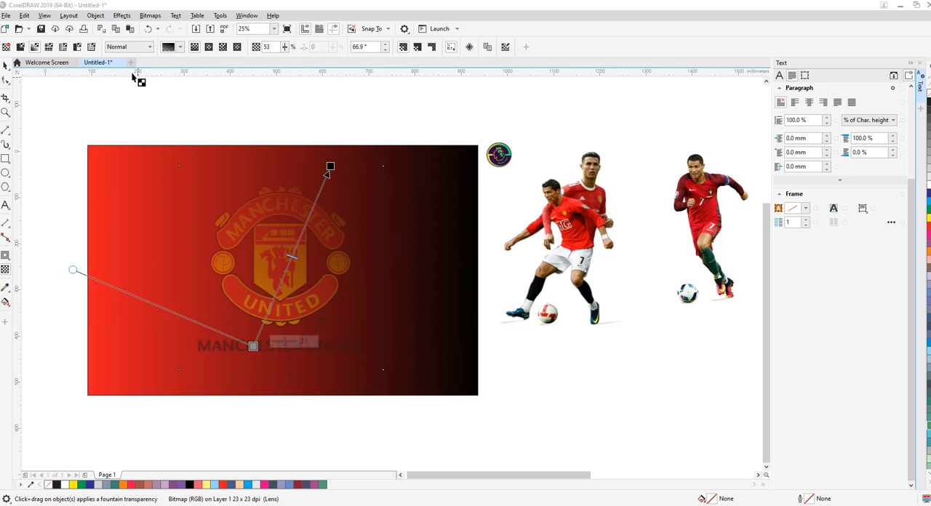
{"action": "left_click", "coordinate": [6, 65]}
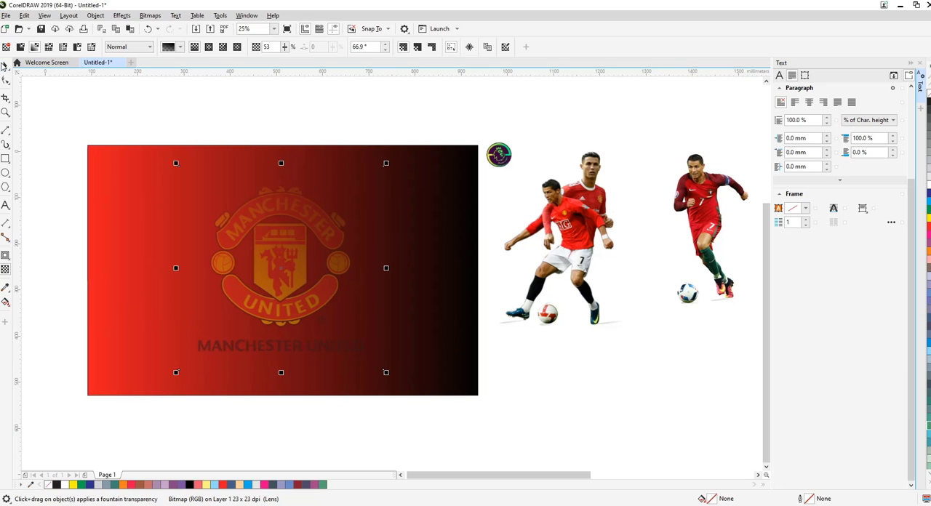
Move the two-player image down and to the right, and add the artistic text RONALDO beside the rectangle, one letter per line
{"action": "left_click", "coordinate": [579, 254]}
{"action": "left_click_drag", "start_coordinate": [612, 267], "coordinate": [612, 267]}
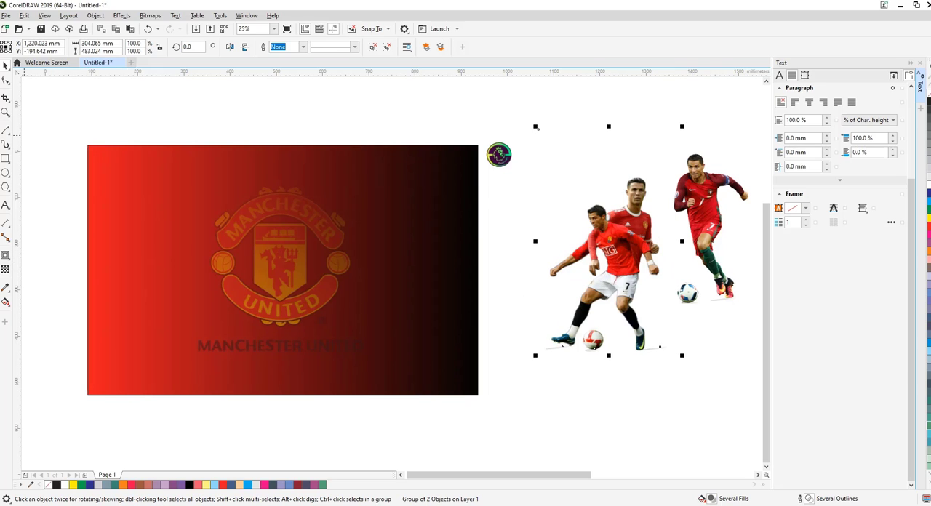
{"action": "key", "text": "F8"}
{"action": "left_click", "coordinate": [492, 195]}
{"action": "type", "text": "R"}
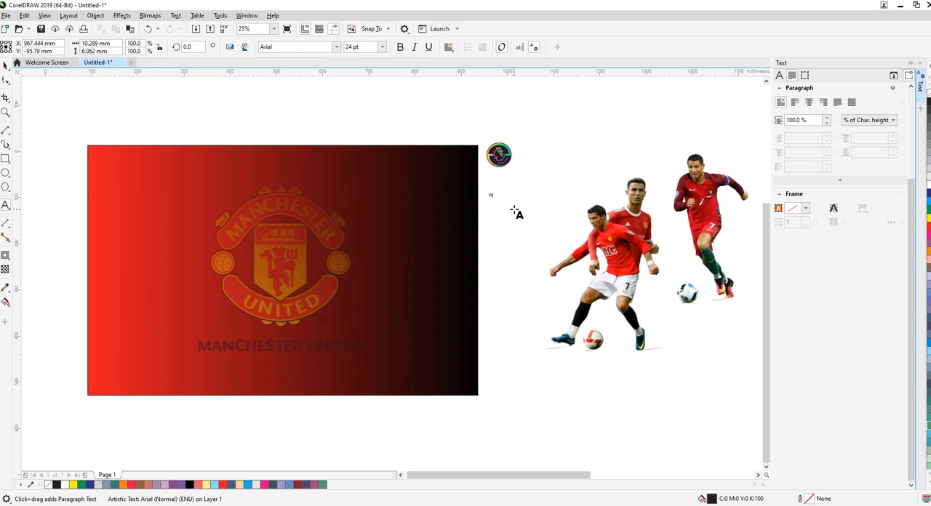
{"action": "type", "text": " O N A L D O"}
Centre-align the stacked RONALDO text and enlarge it to about 145 pt
{"action": "key", "text": "ctrl+a"}
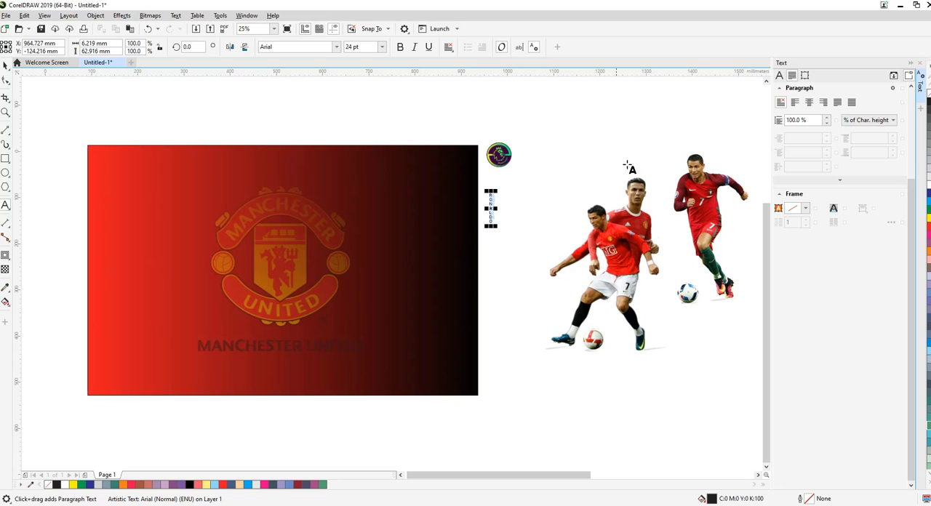
{"action": "left_click", "coordinate": [809, 102]}
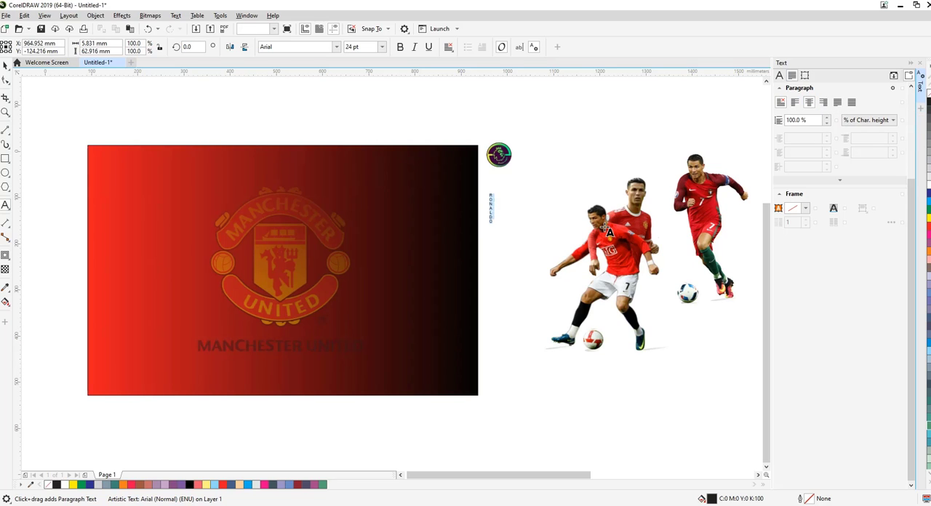
{"action": "left_click", "coordinate": [6, 65]}
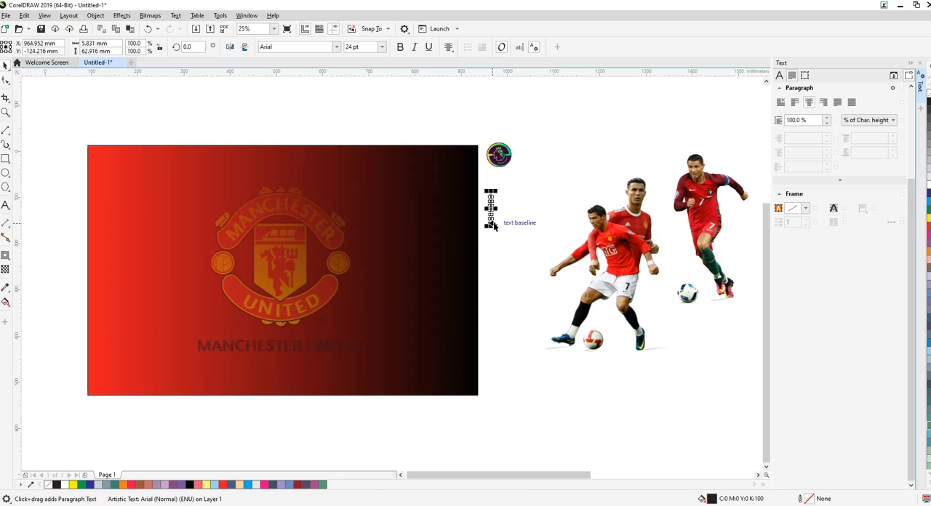
{"action": "left_click_drag", "start_coordinate": [493, 226], "coordinate": [553, 364]}
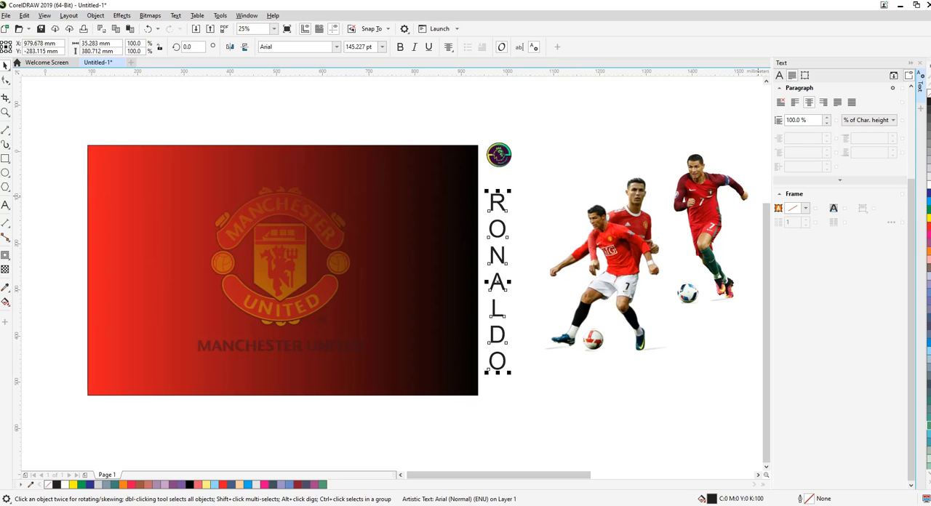
Set the RONALDO text's line spacing to 65 % of character height and its font to Arial Black
{"action": "left_click", "coordinate": [801, 120]}
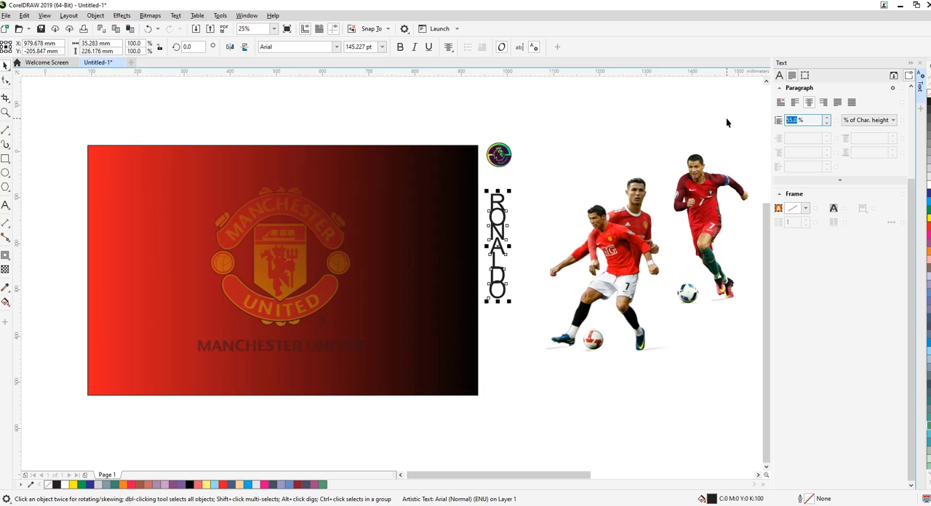
{"action": "type", "text": "65"}
{"action": "key", "text": "Return"}
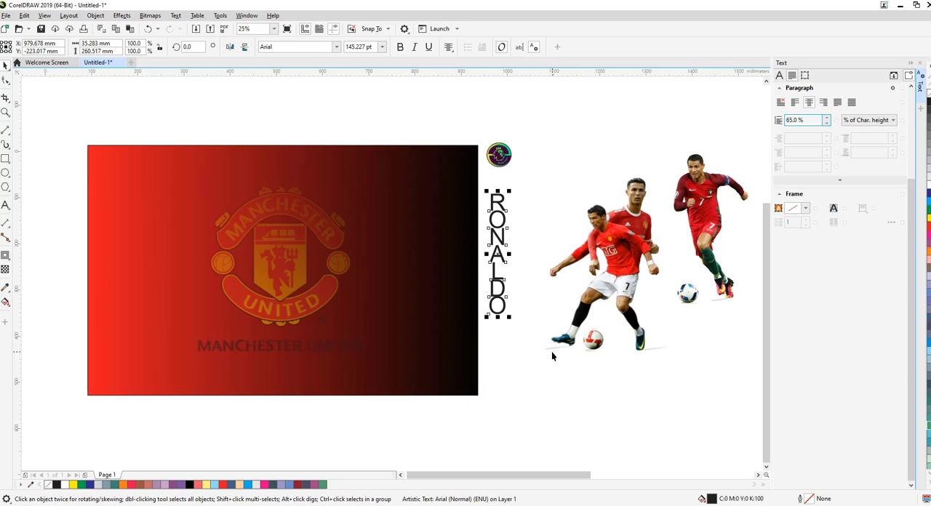
{"action": "left_click", "coordinate": [336, 47]}
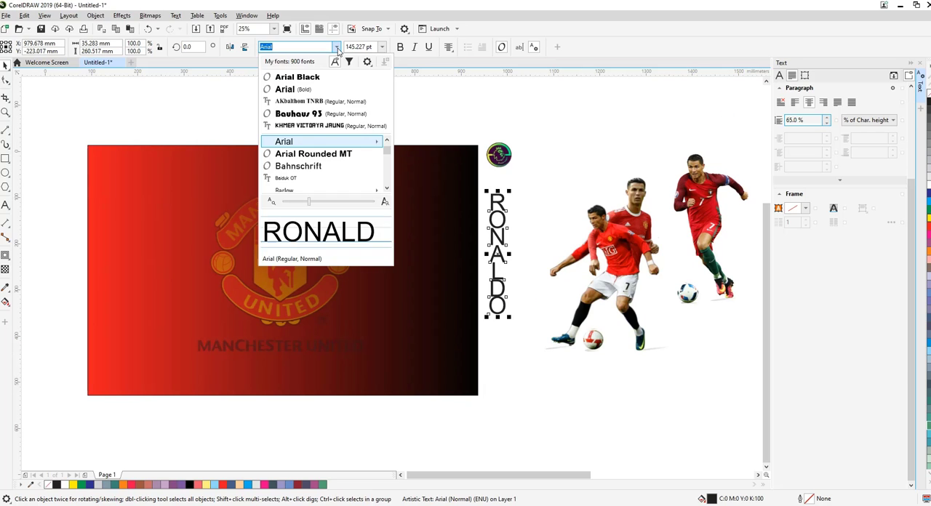
{"action": "left_click", "coordinate": [314, 78]}
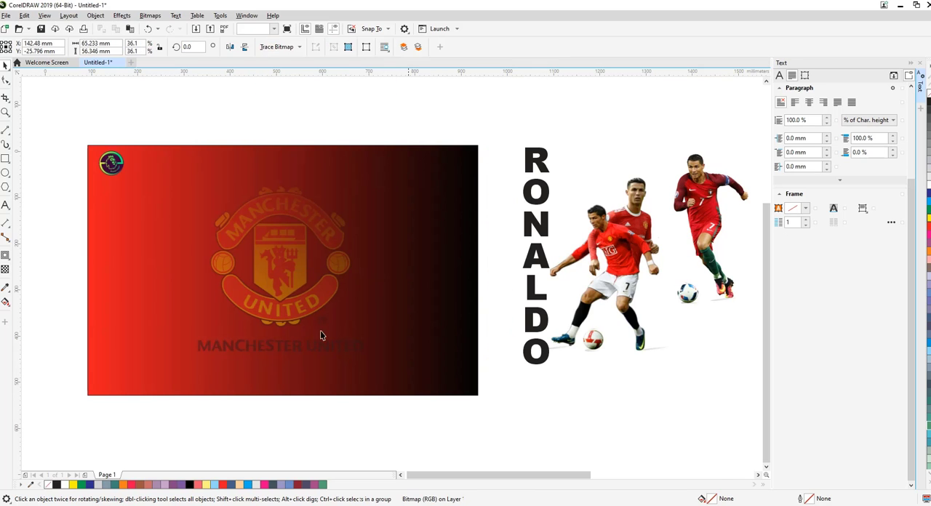
{"action": "key", "text": "Escape"}
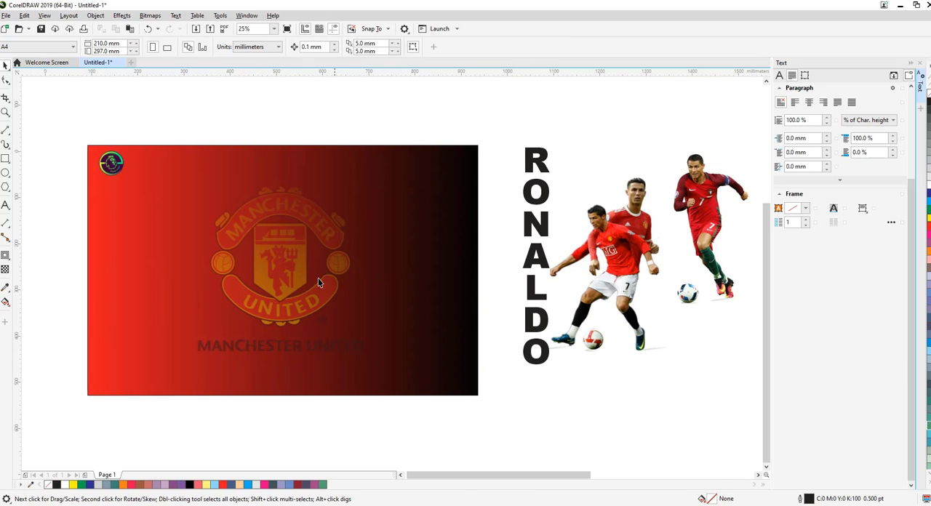
Move the two-player image so it overlaps the RONALDO lettering, and convert the lettering to curves
{"action": "left_click_drag", "start_coordinate": [620, 266], "coordinate": [570, 269]}
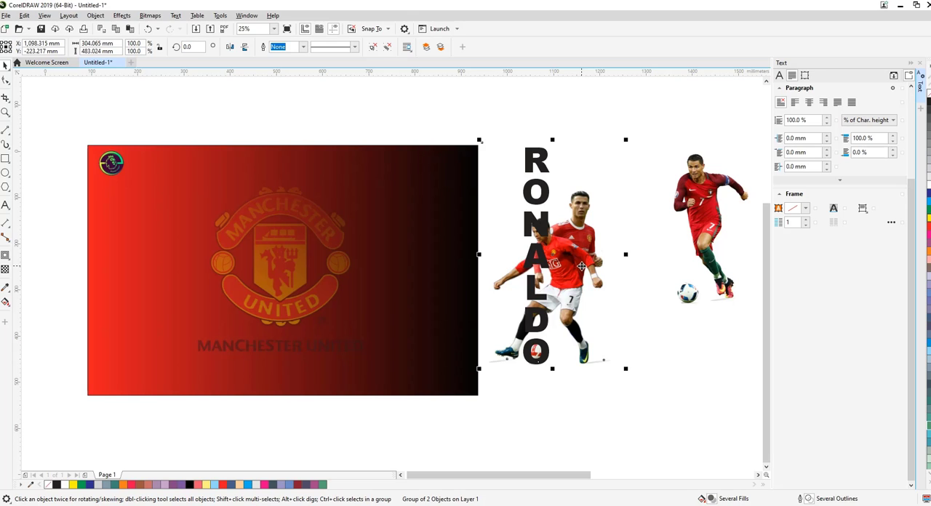
{"action": "left_click", "coordinate": [545, 195], "text": "ctrl"}
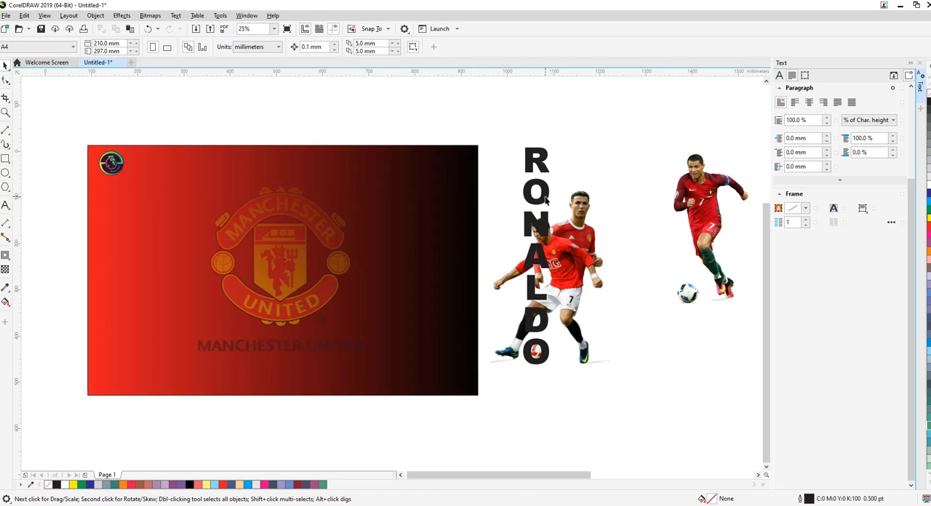
{"action": "right_click", "coordinate": [545, 195]}
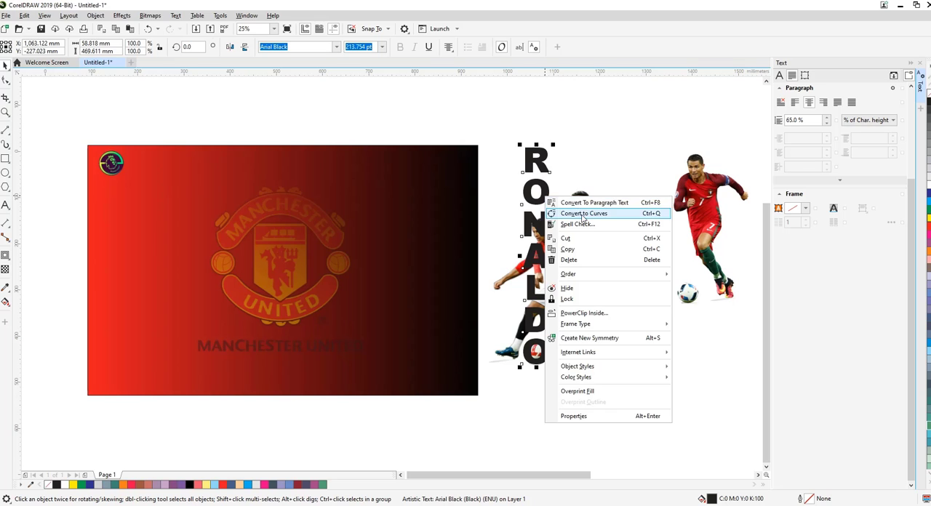
{"action": "left_click", "coordinate": [582, 213]}
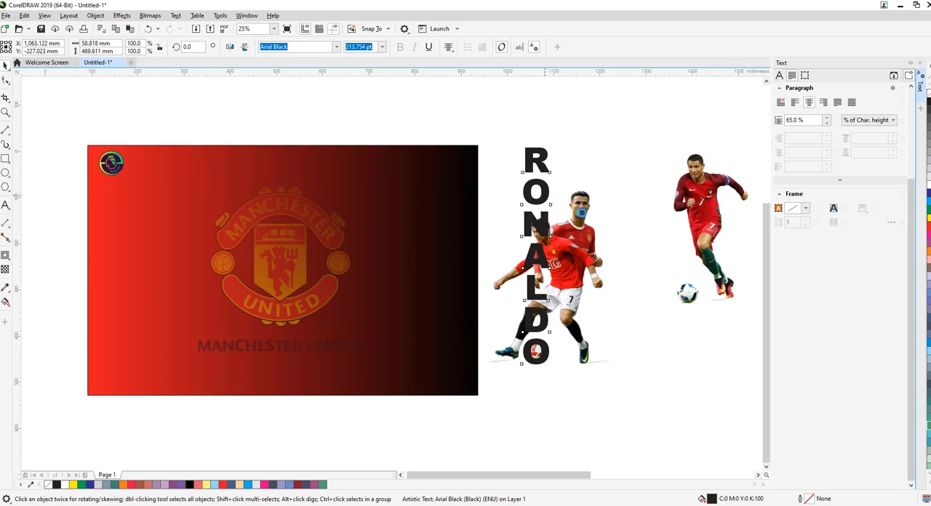
Copy the two-player image group, shift it slightly up, and PowerClip it inside the RONALDO lettering
{"action": "right_click", "coordinate": [586, 254]}
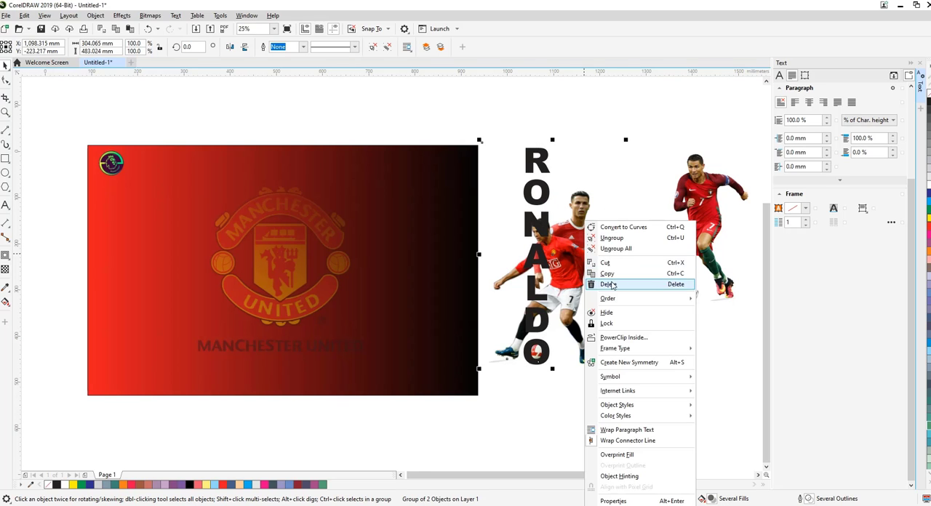
{"action": "left_click", "coordinate": [628, 239]}
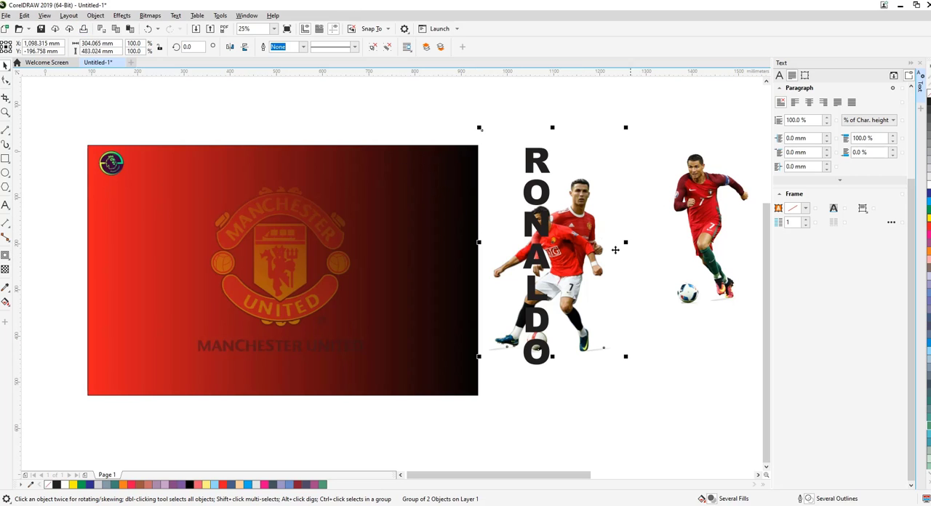
{"action": "right_click", "coordinate": [568, 246]}
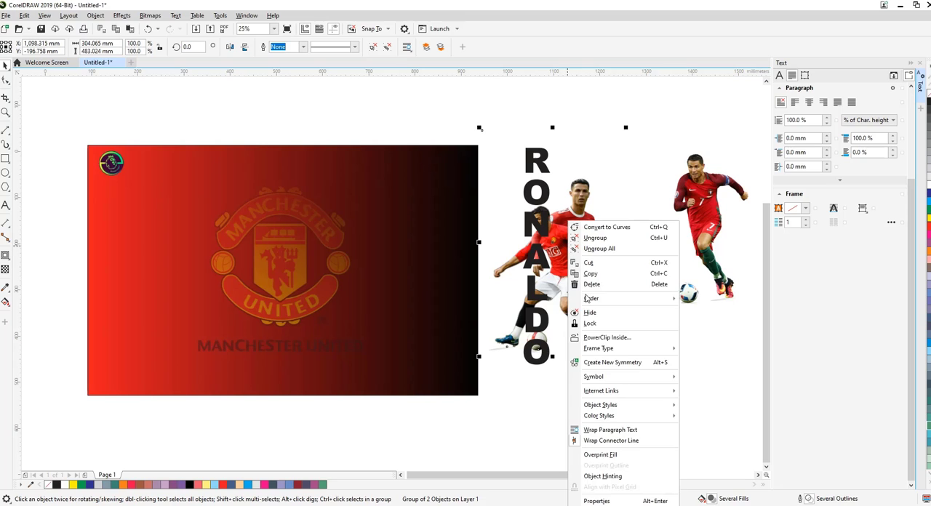
{"action": "left_click", "coordinate": [597, 337]}
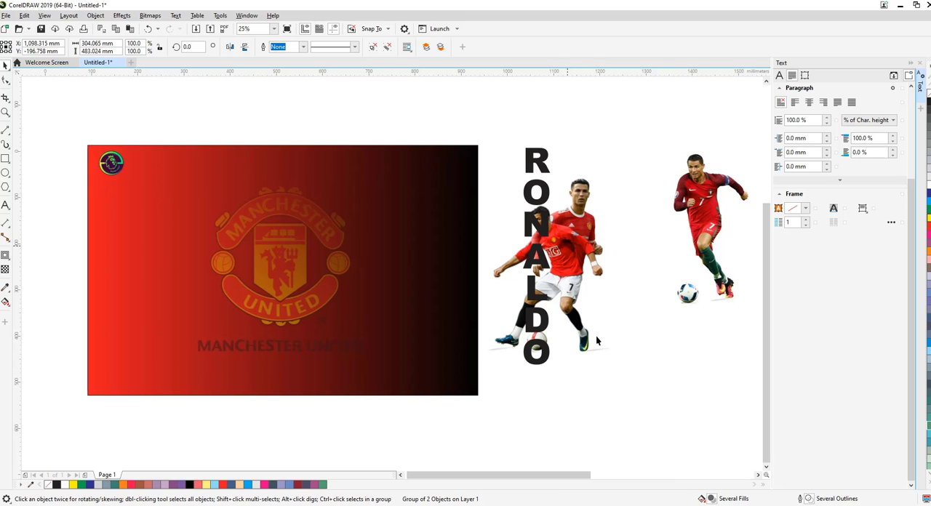
{"action": "left_click", "coordinate": [519, 220]}
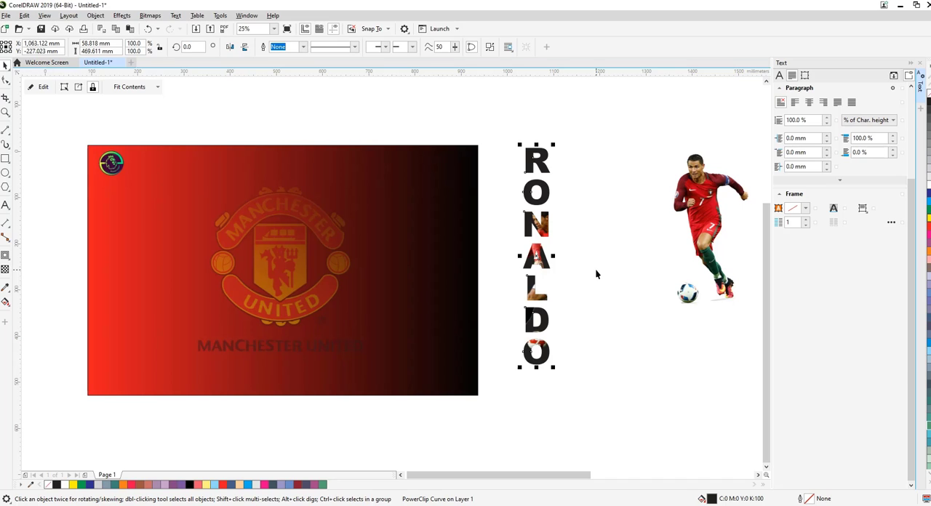
Paste the copied two-player image at the same position and try to send it behind the RONALDO lettering
{"action": "key", "text": "ctrl+z"}
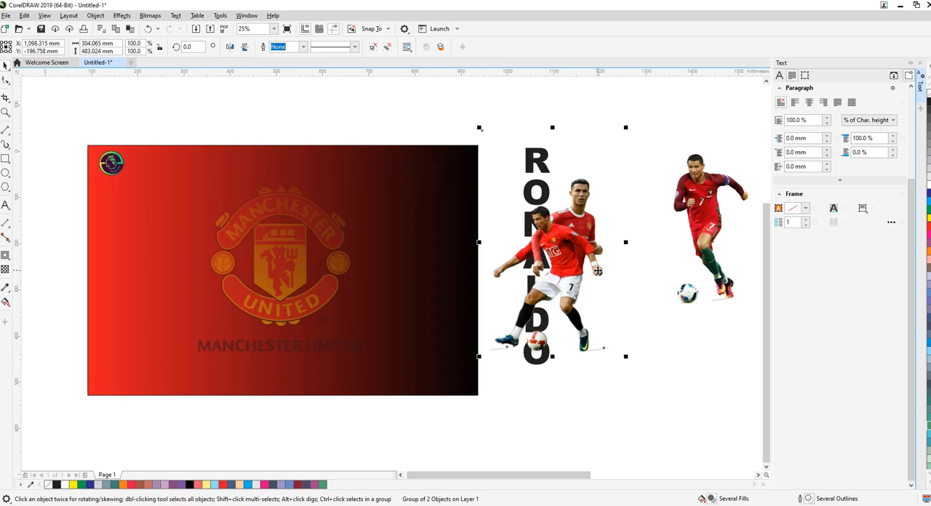
{"action": "right_click", "coordinate": [564, 253]}
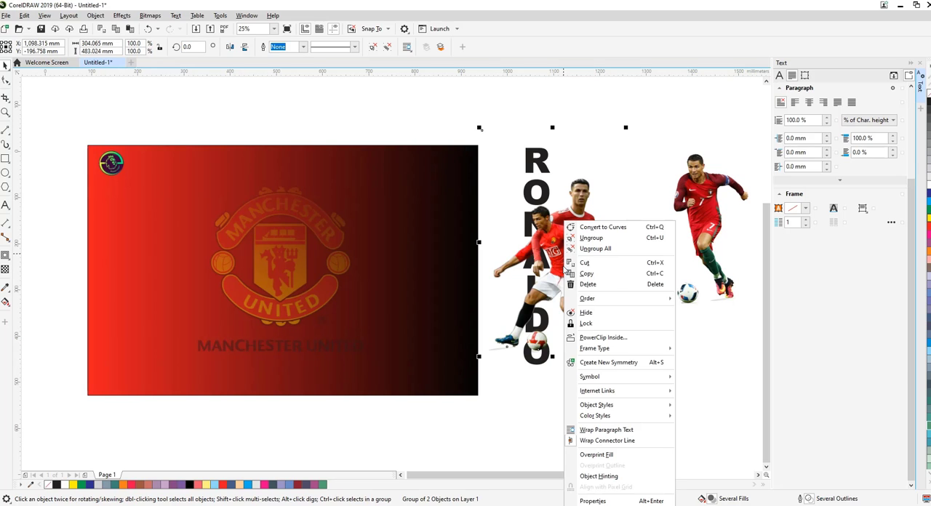
{"action": "mouse_move", "coordinate": [606, 303]}
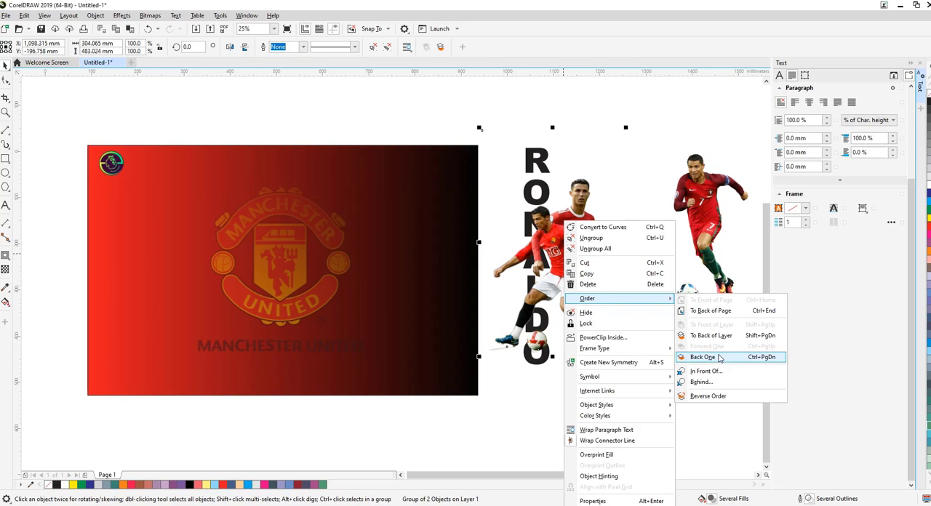
{"action": "left_click", "coordinate": [718, 337]}
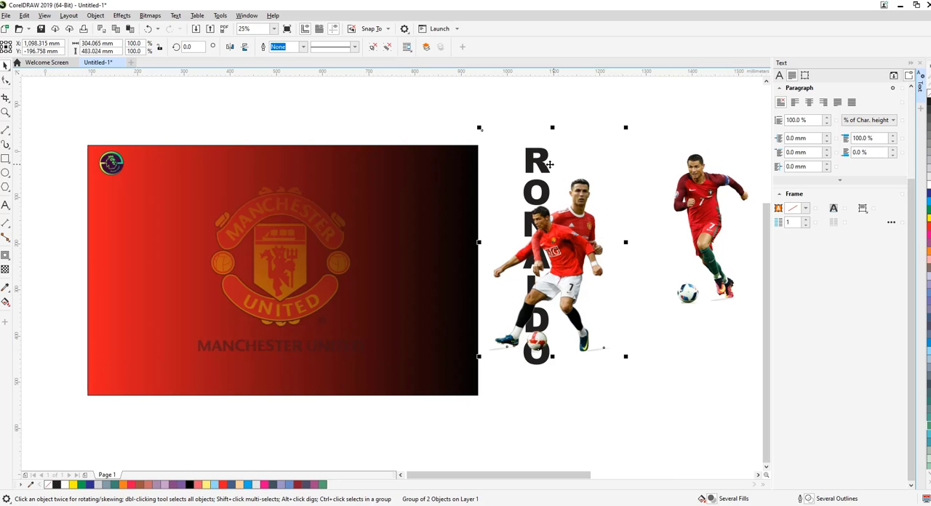
Give the RONALDO lettering a black fill and a yellow outline 8 pt wide
{"action": "left_click", "coordinate": [542, 191], "text": "ctrl"}
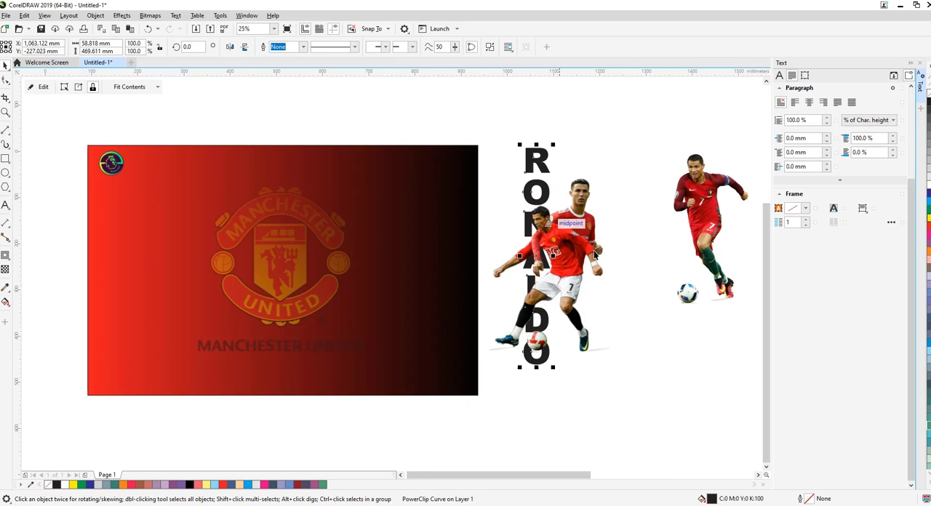
{"action": "left_click", "coordinate": [928, 230]}
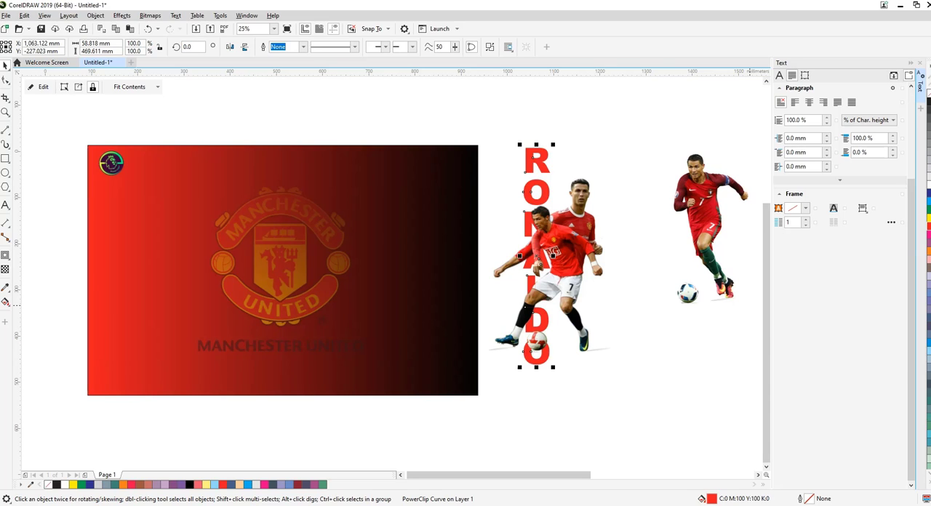
{"action": "left_click", "coordinate": [929, 102]}
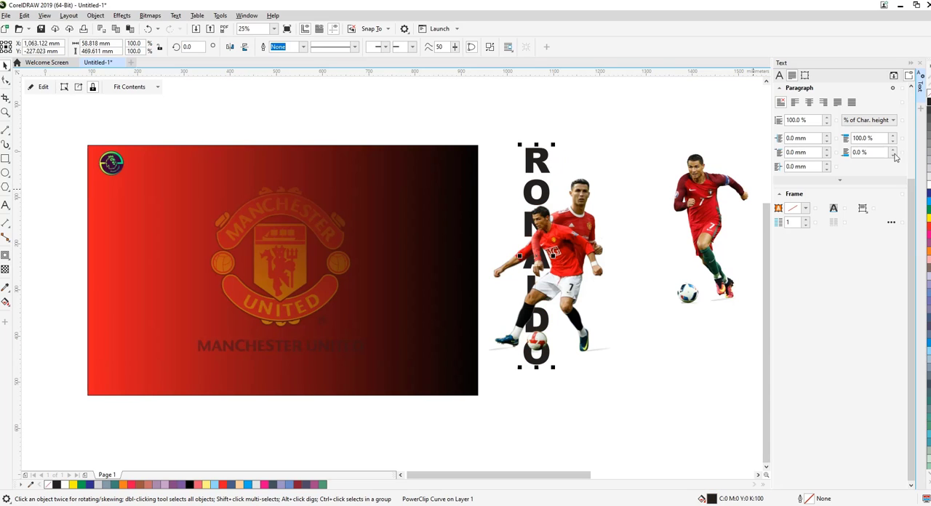
{"action": "right_click", "coordinate": [928, 218]}
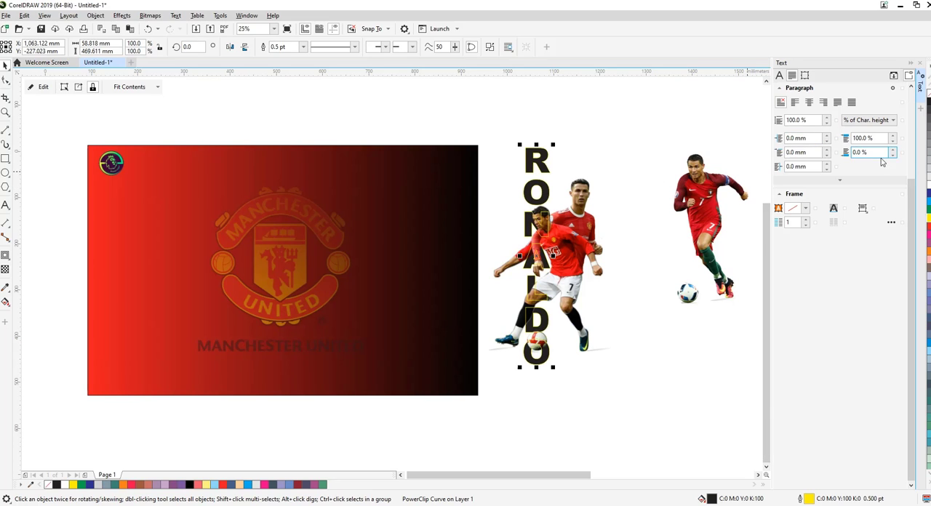
{"action": "double_click", "coordinate": [808, 500]}
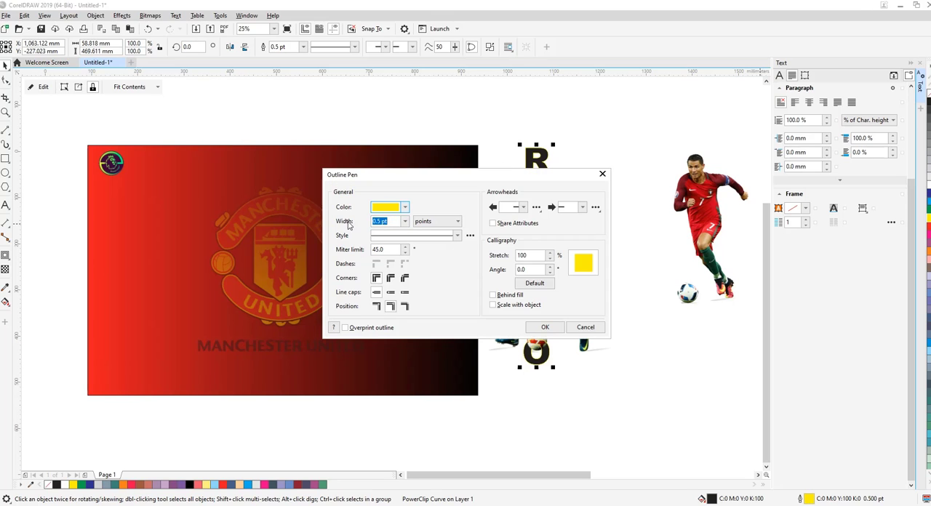
{"action": "left_click", "coordinate": [405, 222]}
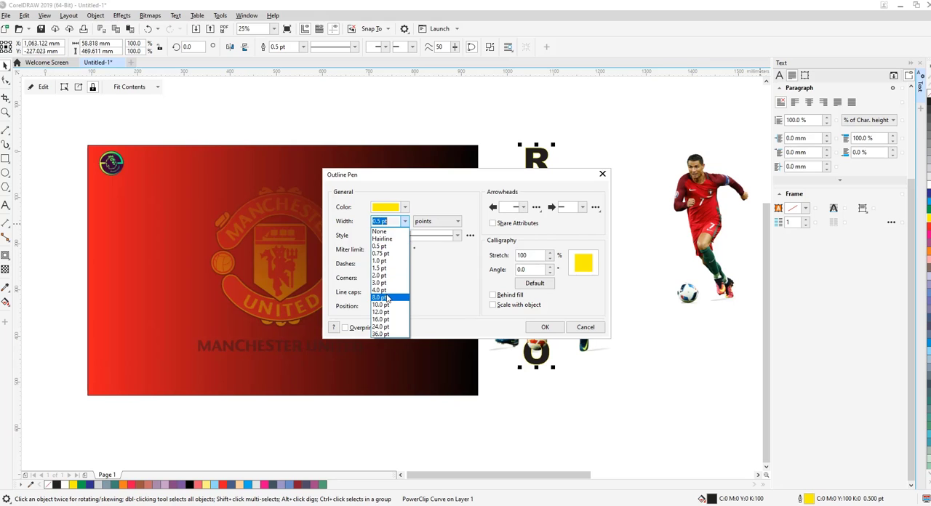
{"action": "left_click", "coordinate": [380, 298]}
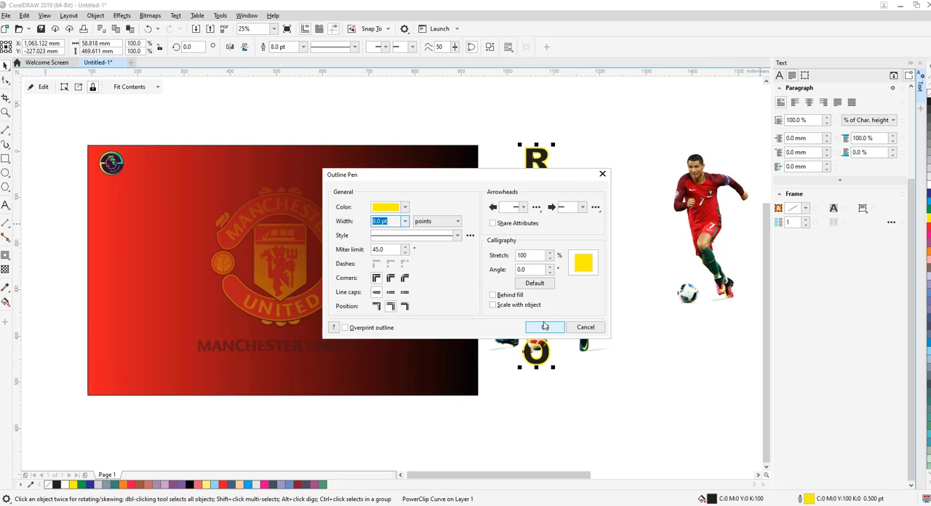
{"action": "left_click", "coordinate": [545, 327]}
Place the two-player image behind the outlined RONALDO lettering
{"action": "left_click", "coordinate": [624, 246]}
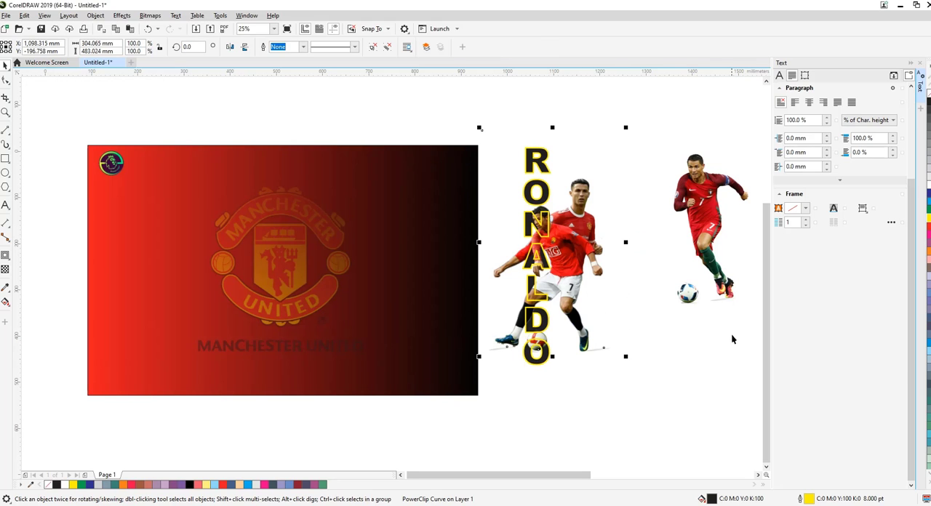
{"action": "left_click", "coordinate": [703, 380]}
{"action": "left_click", "coordinate": [610, 276]}
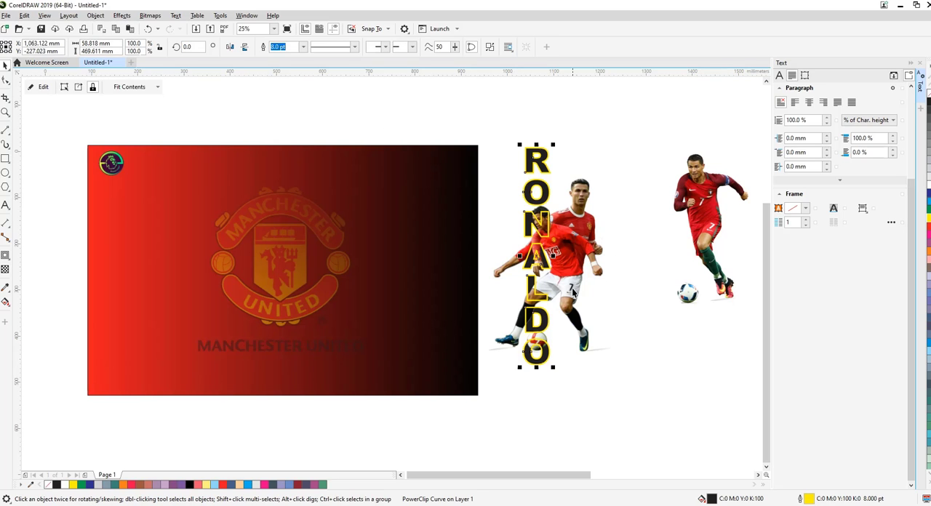
Group the RONALDO lettering with the two-player image and move the group onto the gradient background, over the left part of the crest
{"action": "left_click", "coordinate": [497, 124]}
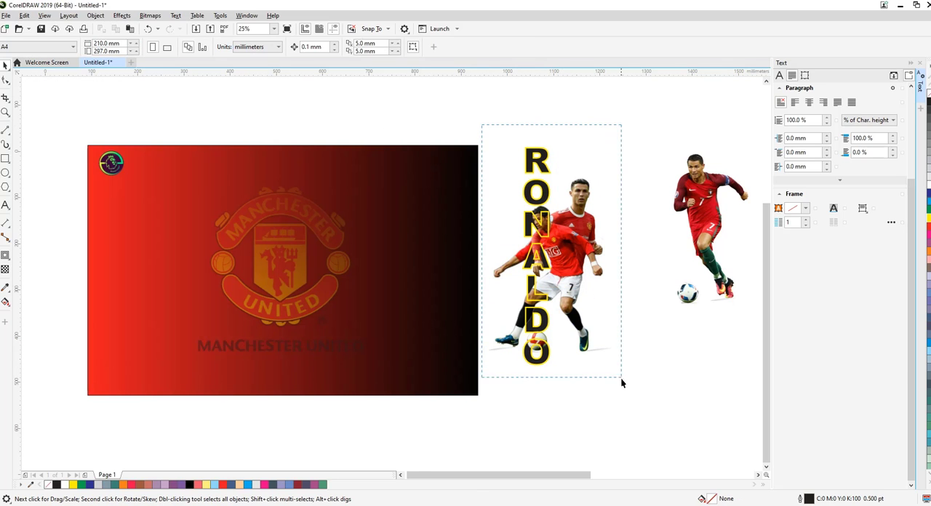
{"action": "left_click_drag", "start_coordinate": [621, 378], "coordinate": [651, 390]}
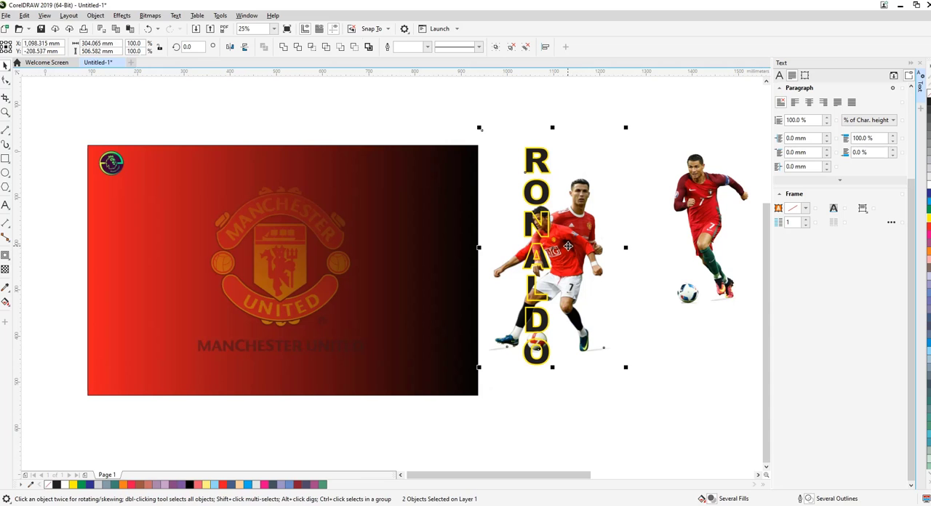
{"action": "right_click", "coordinate": [568, 246]}
{"action": "left_click", "coordinate": [586, 272]}
{"action": "left_click_drag", "start_coordinate": [575, 257], "coordinate": [240, 237]}
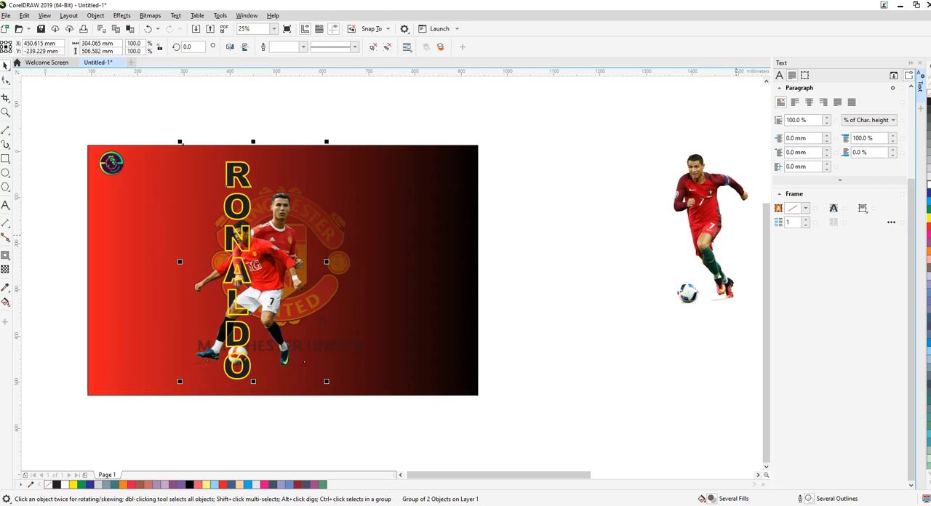
Try white, 30 % black and magenta fills on the RONALDO lettering
{"action": "left_click", "coordinate": [925, 202]}
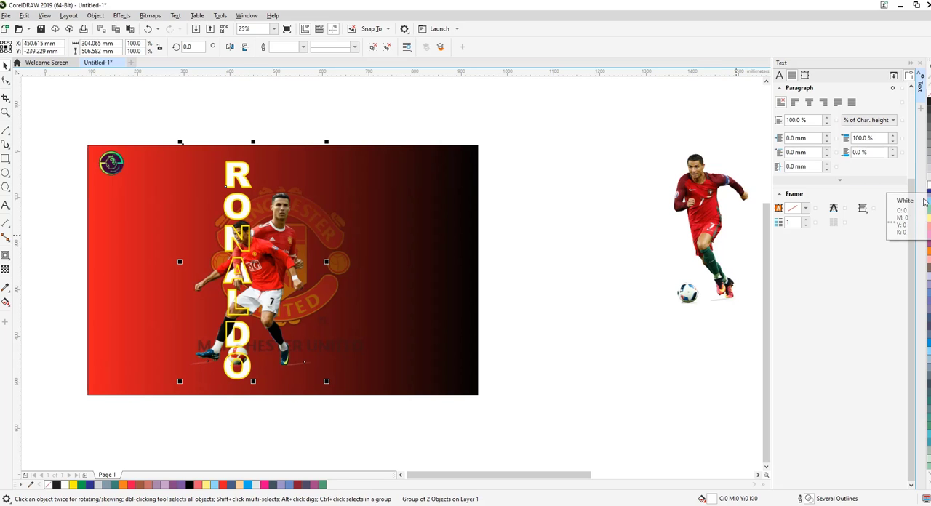
{"action": "left_click", "coordinate": [929, 176]}
{"action": "left_click", "coordinate": [929, 159]}
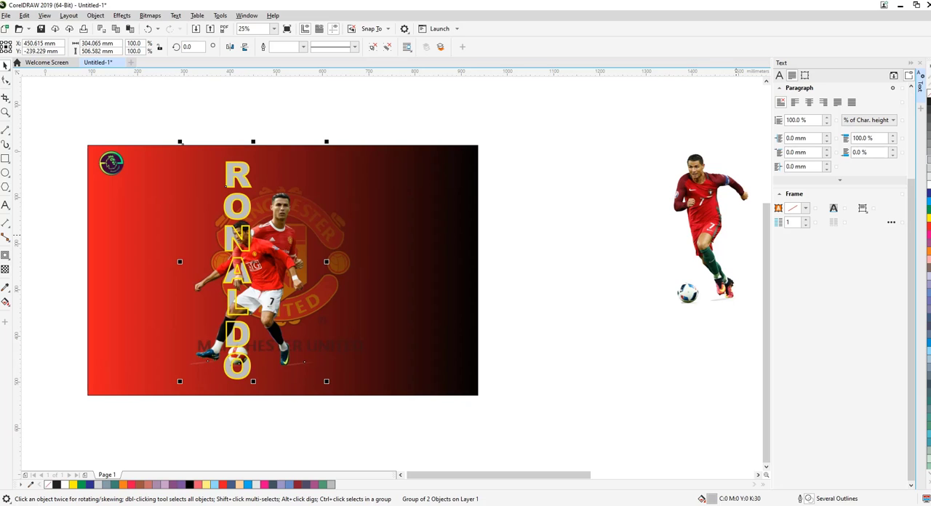
{"action": "left_click", "coordinate": [929, 233]}
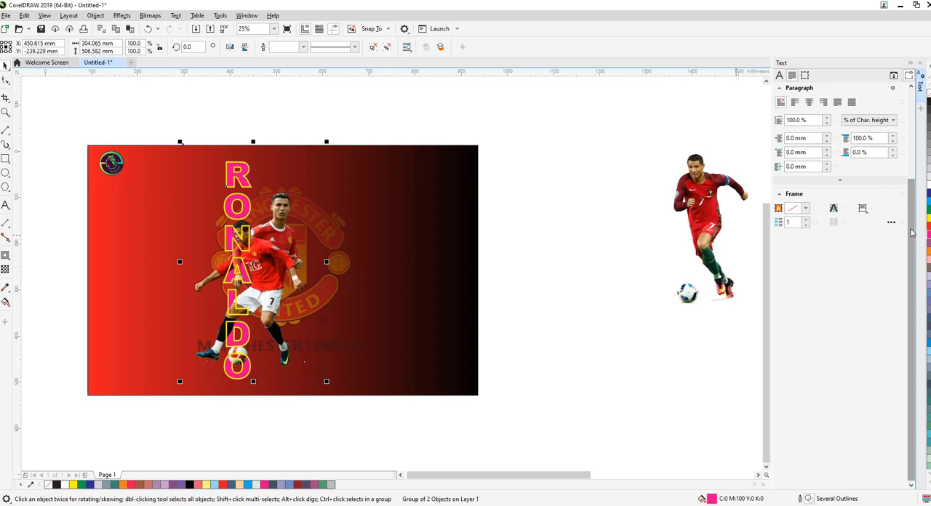
{"action": "left_click", "coordinate": [557, 223]}
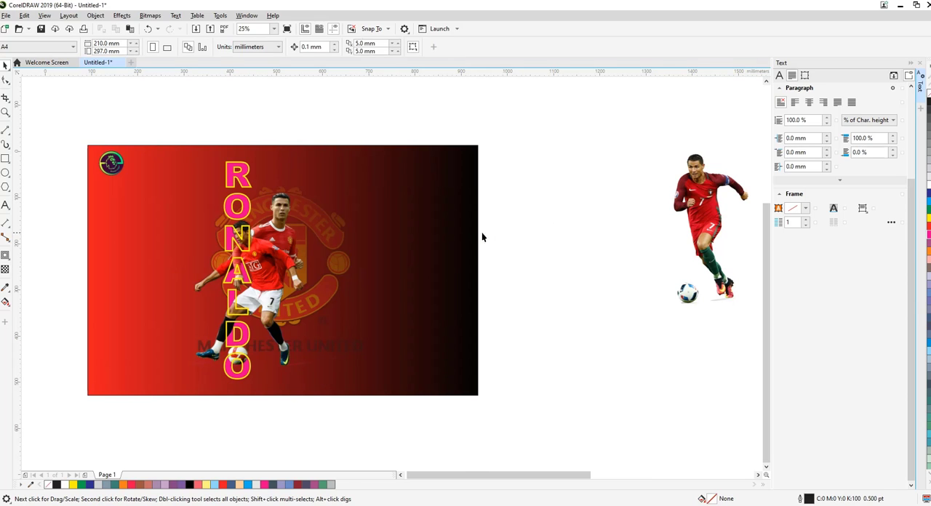
Reselect the grouped RONALDO lettering and fill it white
{"action": "left_click", "coordinate": [245, 215]}
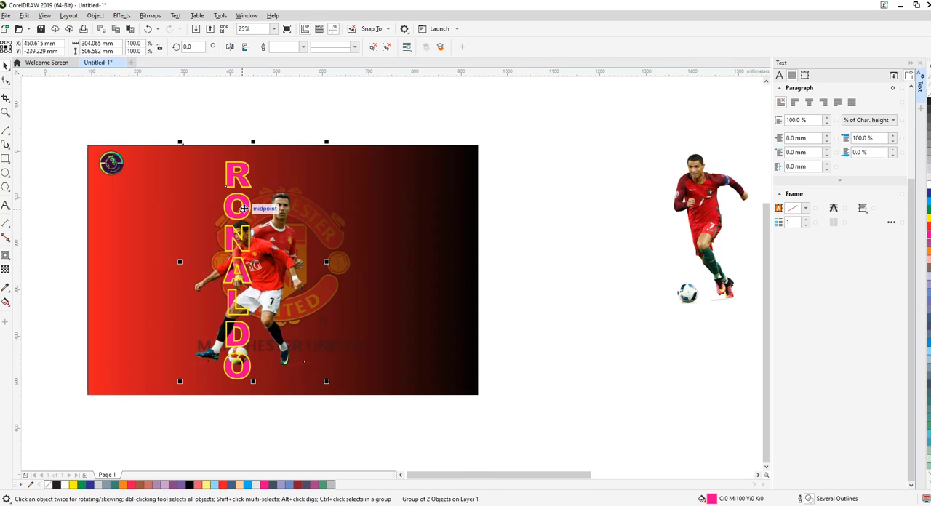
{"action": "left_click", "coordinate": [249, 209]}
{"action": "left_click", "coordinate": [249, 209]}
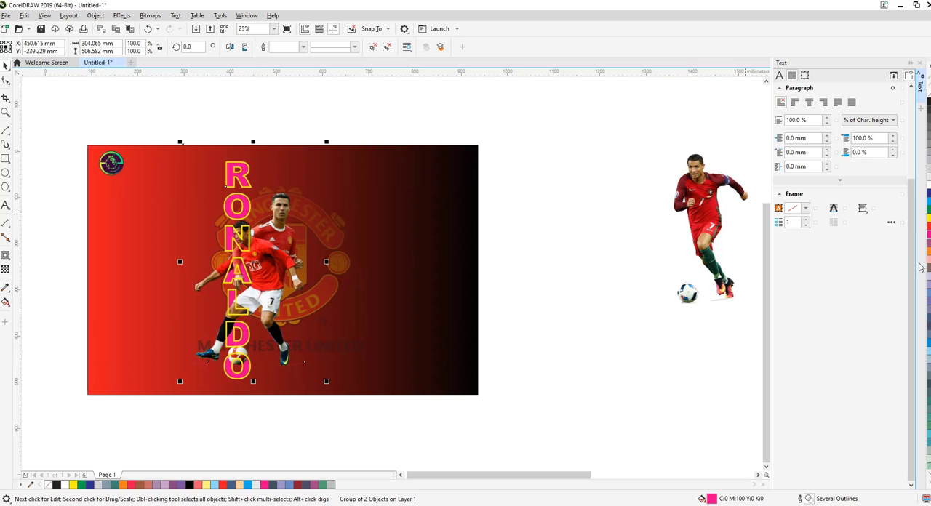
{"action": "left_click", "coordinate": [929, 188]}
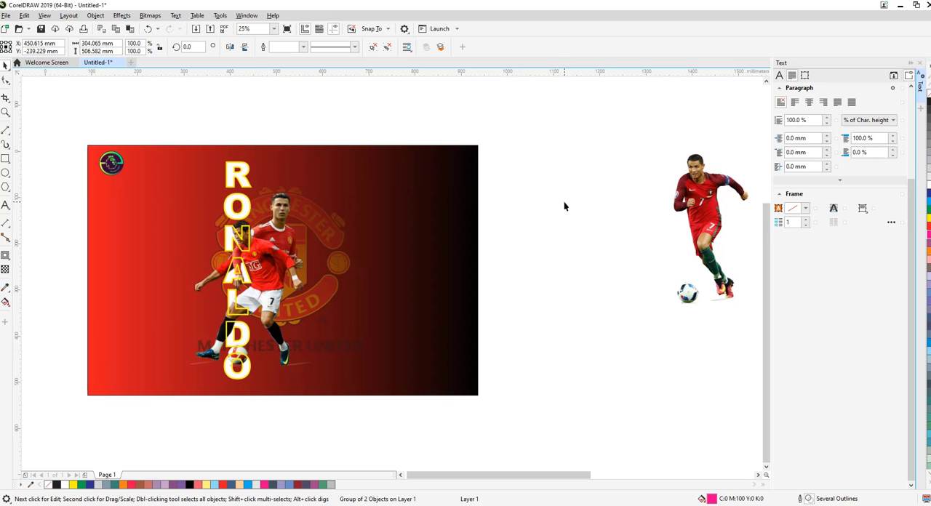
{"action": "key", "text": "Escape"}
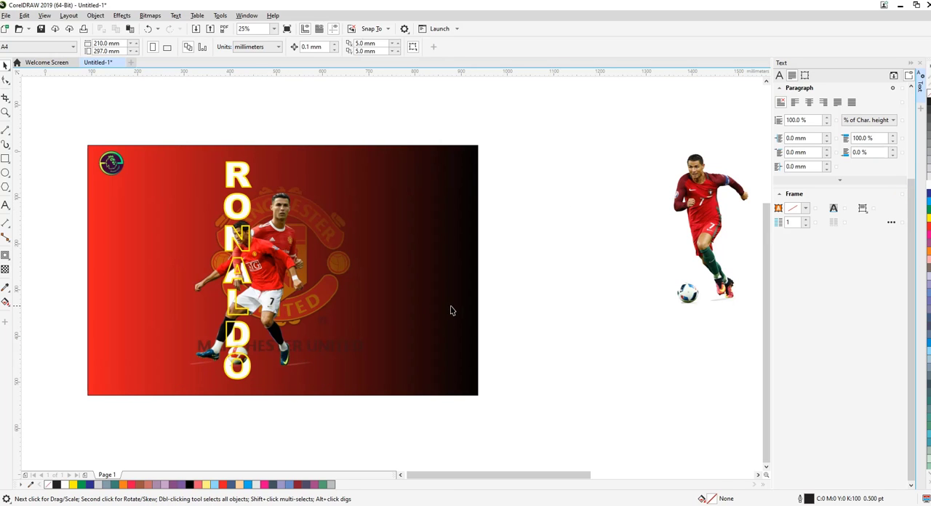
Try the single-player image in the dark red kit on the poster, and move it back off the background
{"action": "left_click", "coordinate": [711, 242]}
{"action": "left_click_drag", "start_coordinate": [711, 242], "coordinate": [404, 332]}
{"action": "key", "text": "Escape"}
{"action": "left_click_drag", "start_coordinate": [405, 293], "coordinate": [626, 245]}
Move the grouped lettering and players slightly right and down on the background, and preview the poster full screen
{"action": "left_click_drag", "start_coordinate": [266, 288], "coordinate": [285, 304]}
{"action": "key", "text": "F9"}
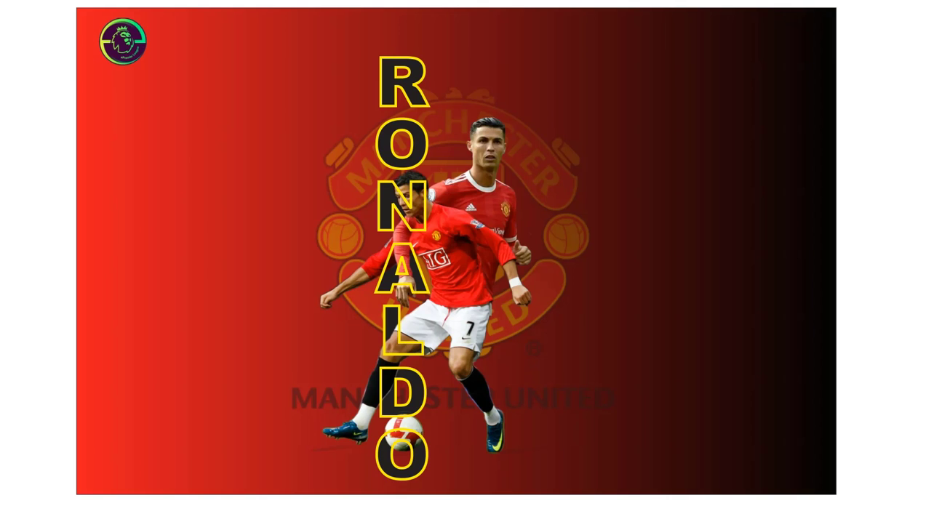